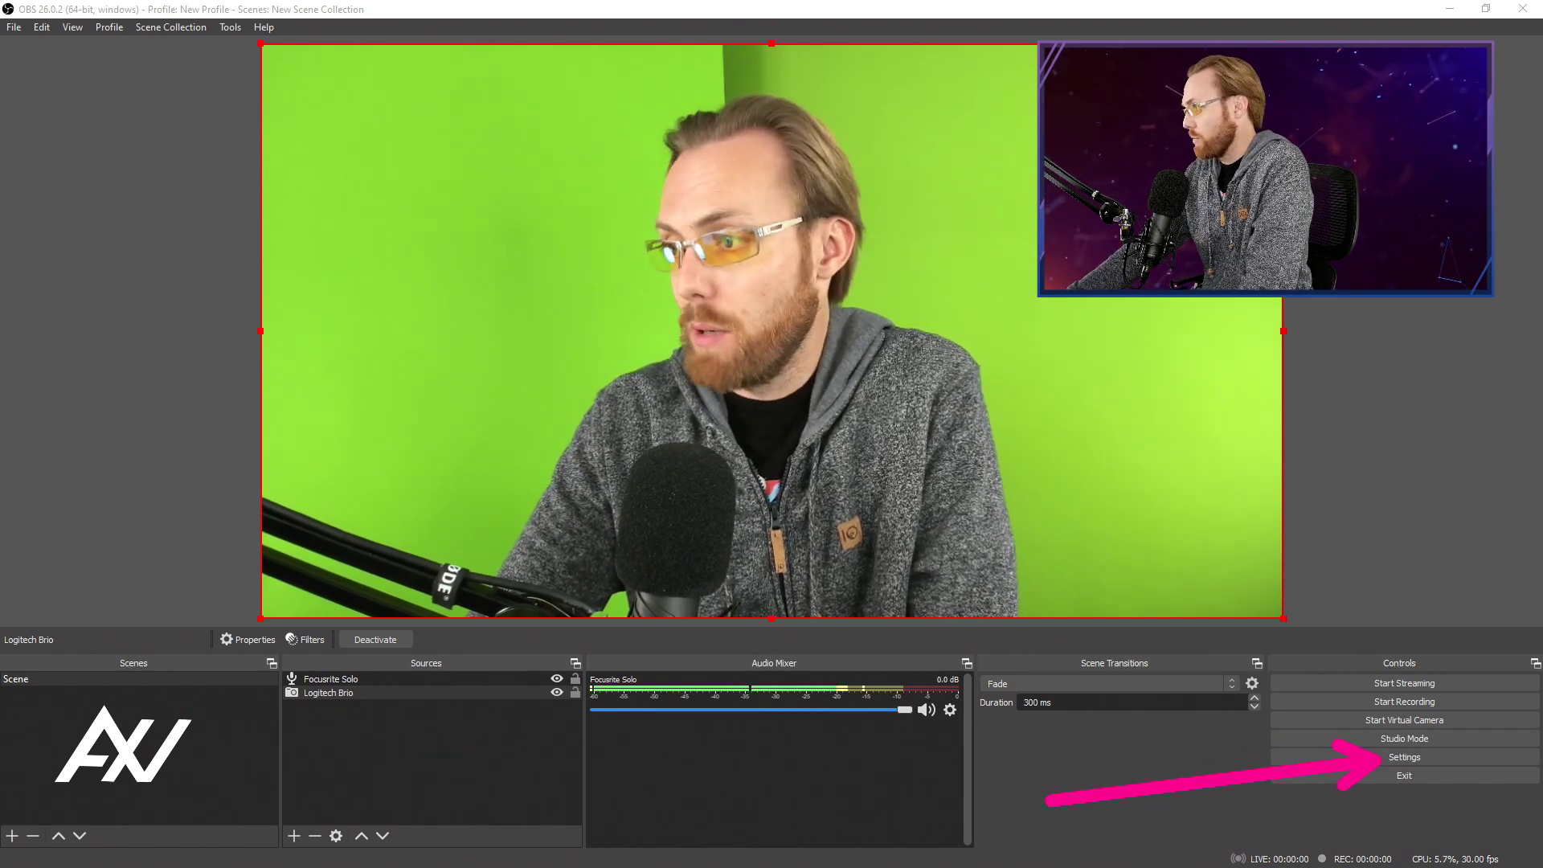
- Go to the video settings and set the base (canvas) resolution to 1920x1080
left_click(1448, 758)
left_click_drag(972, 147, 600, 63)
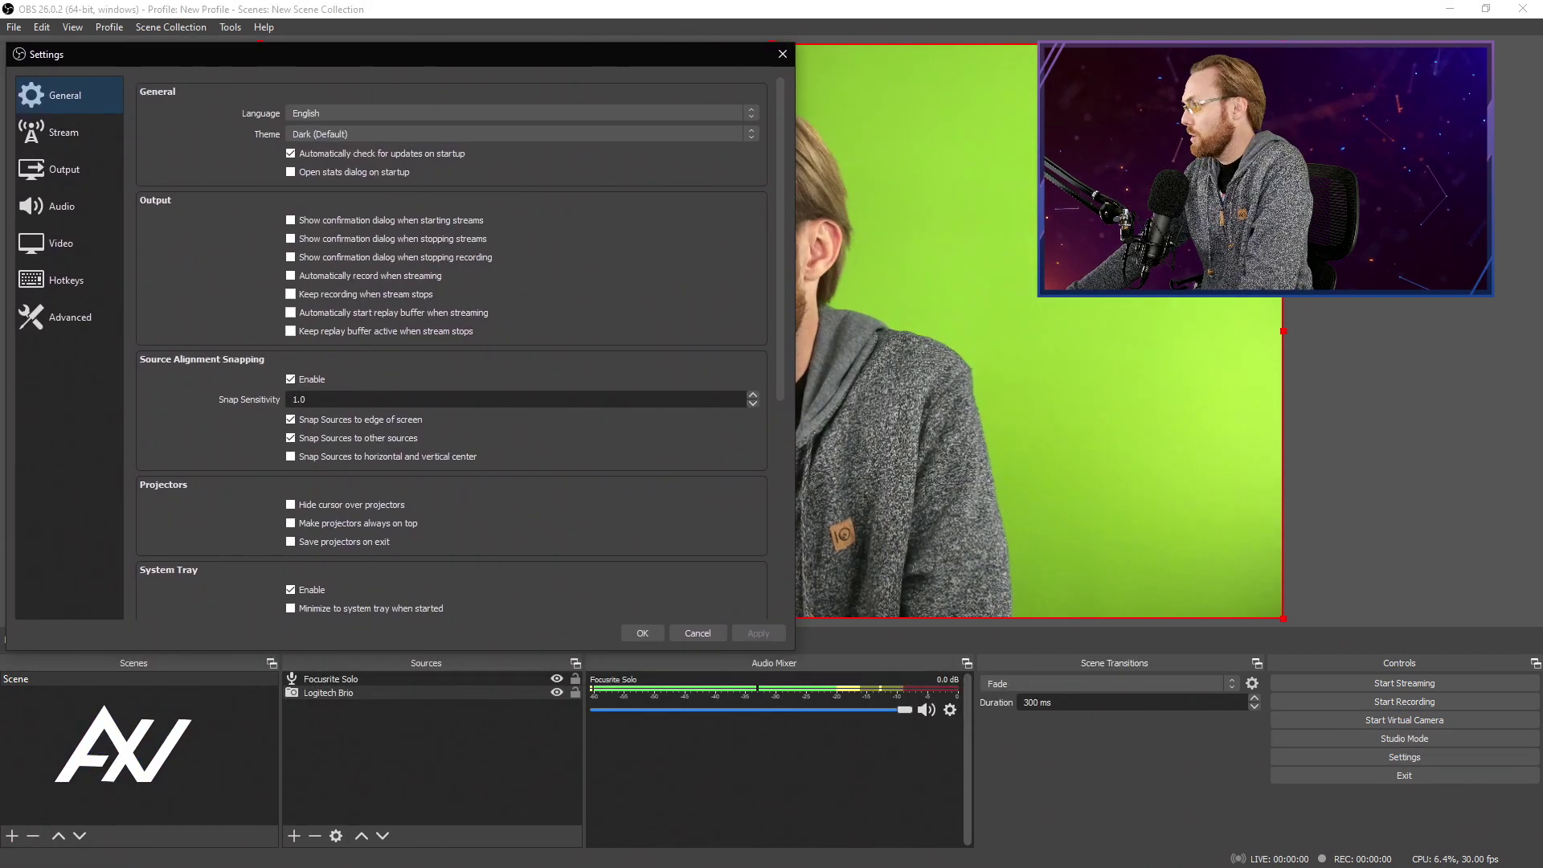
left_click_drag(570, 278, 93, 253)
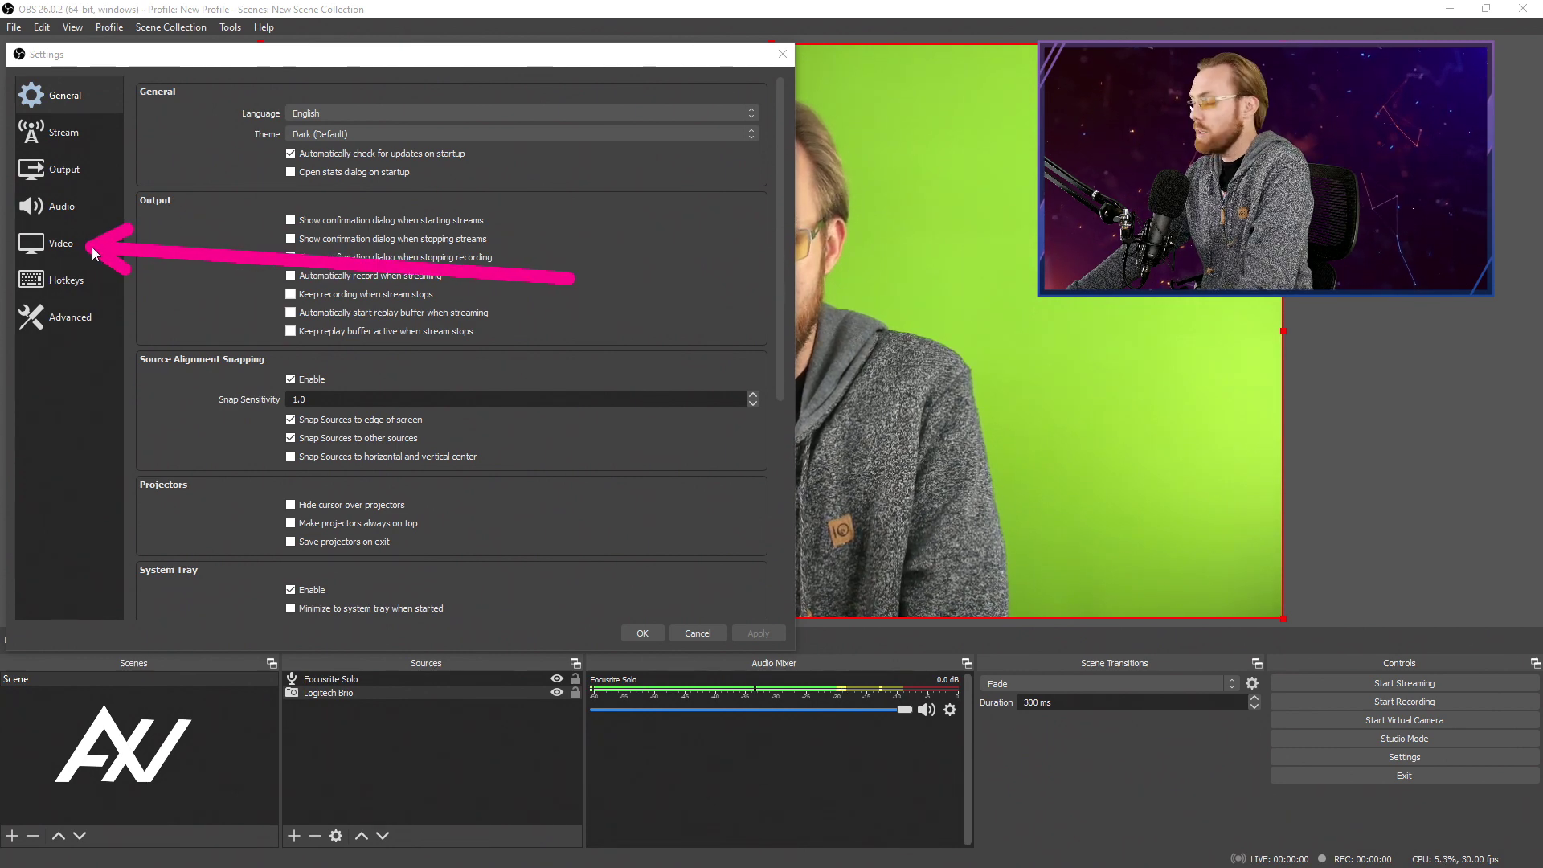
key("Escape")
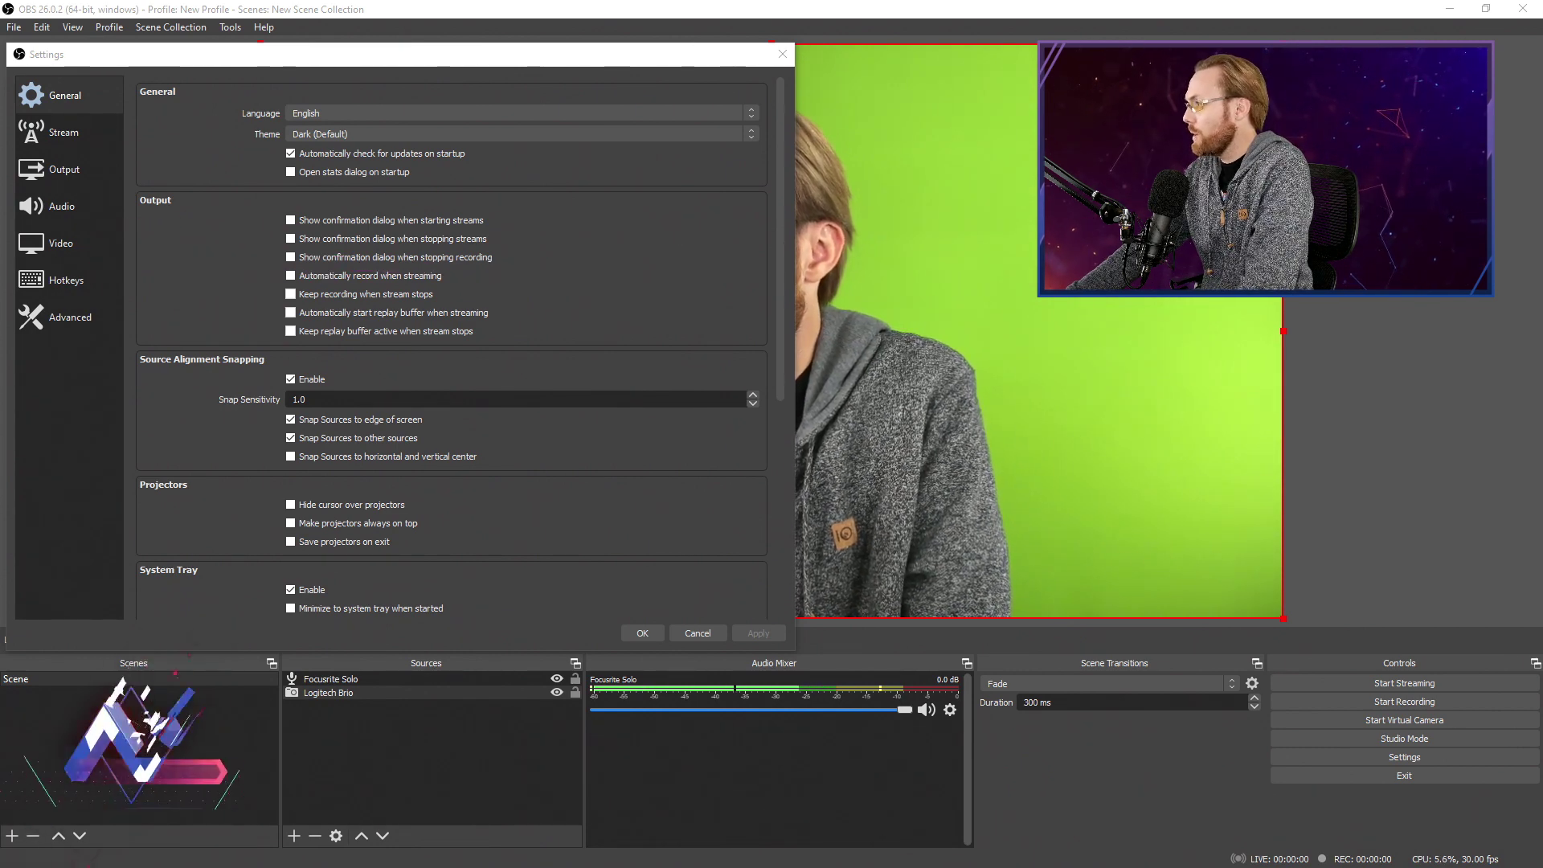
left_click(88, 243)
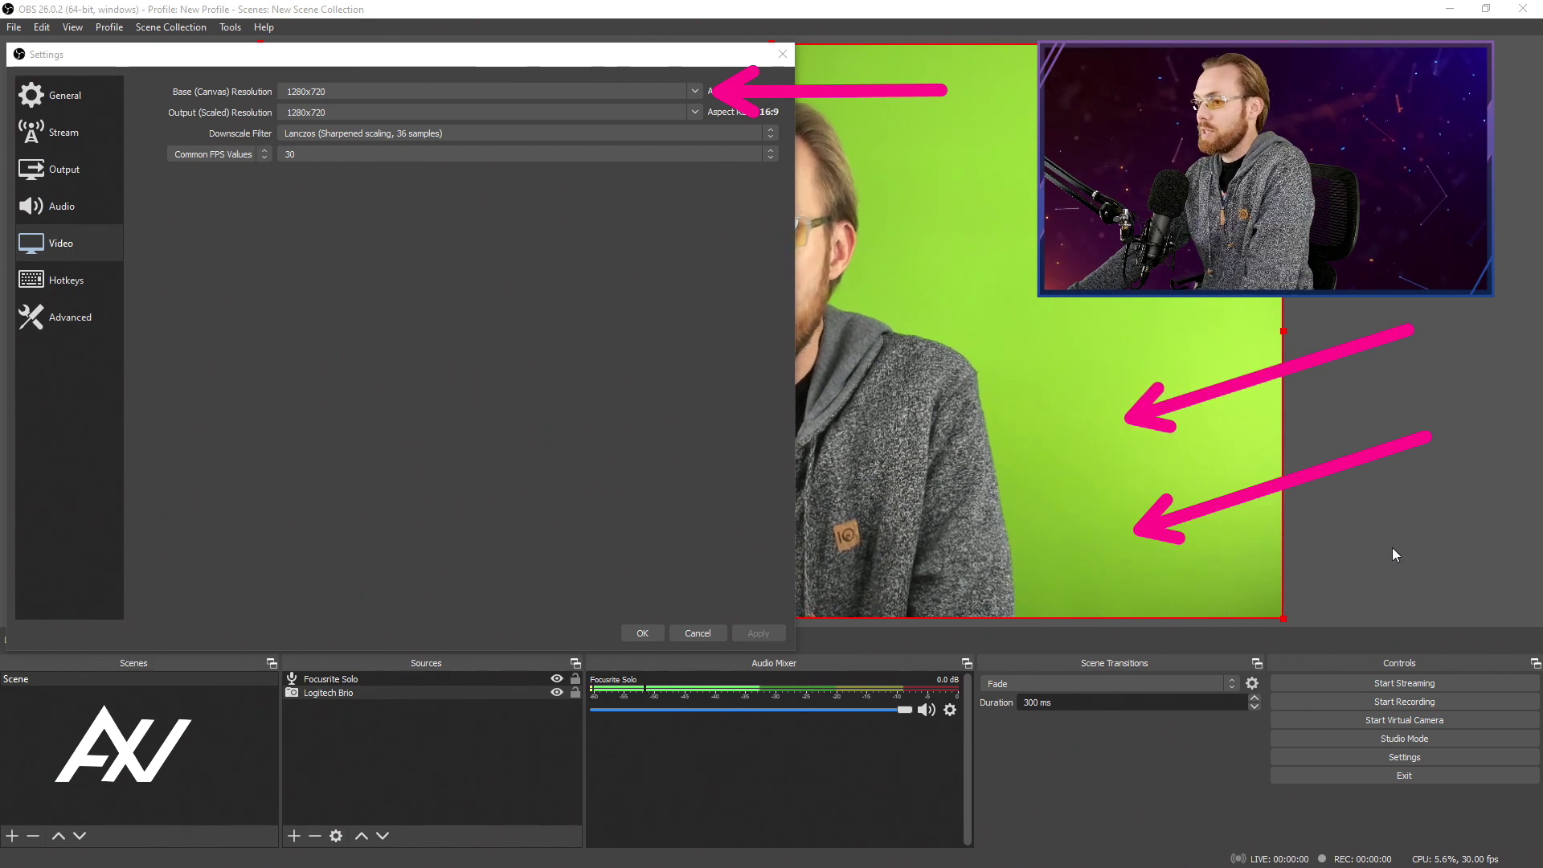
left_click(695, 91)
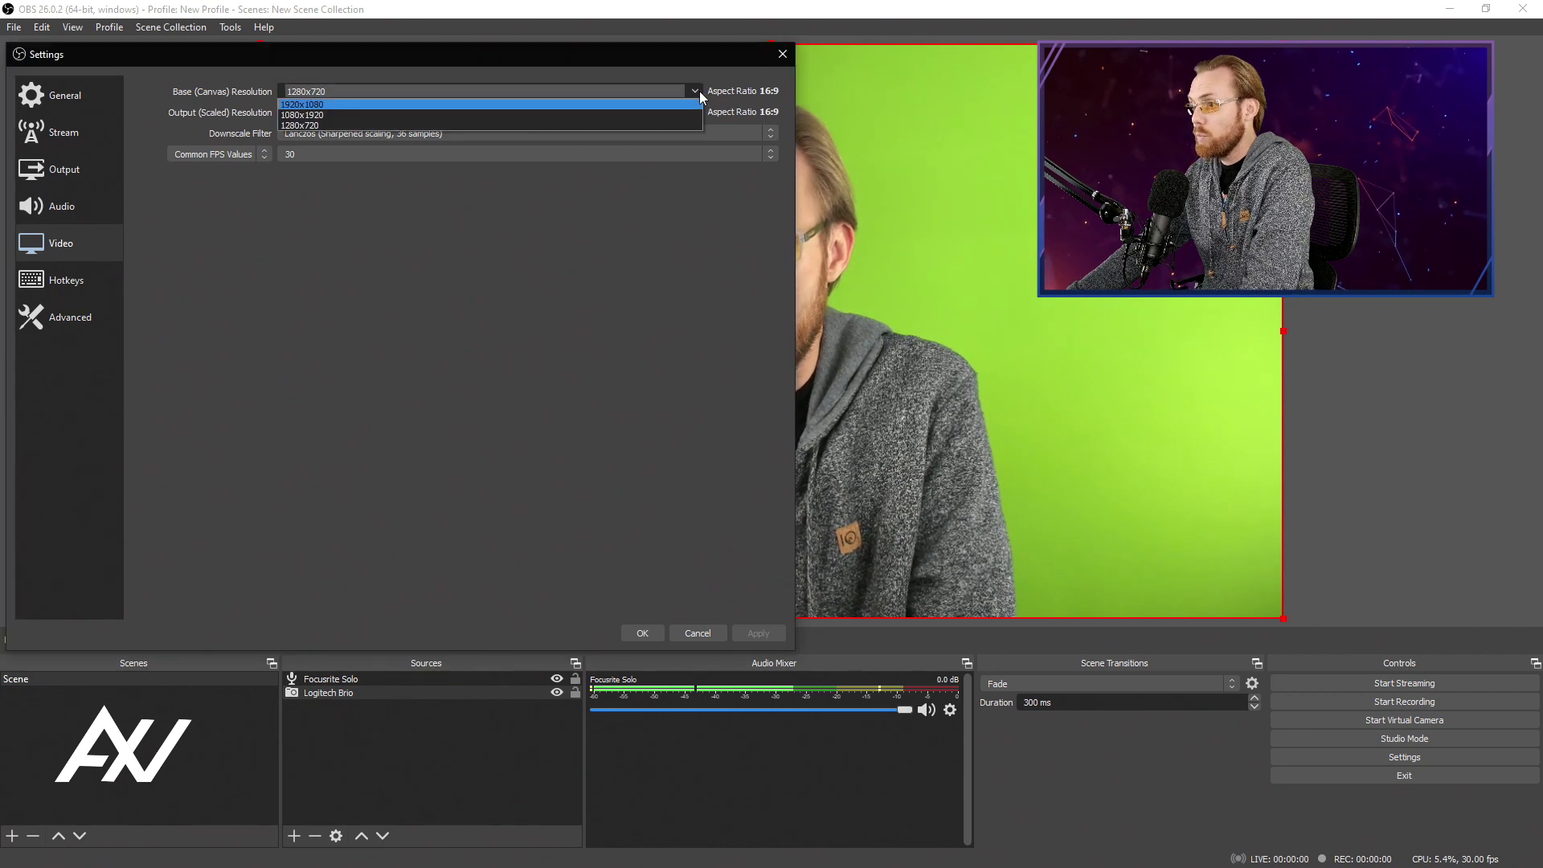
left_click(630, 104)
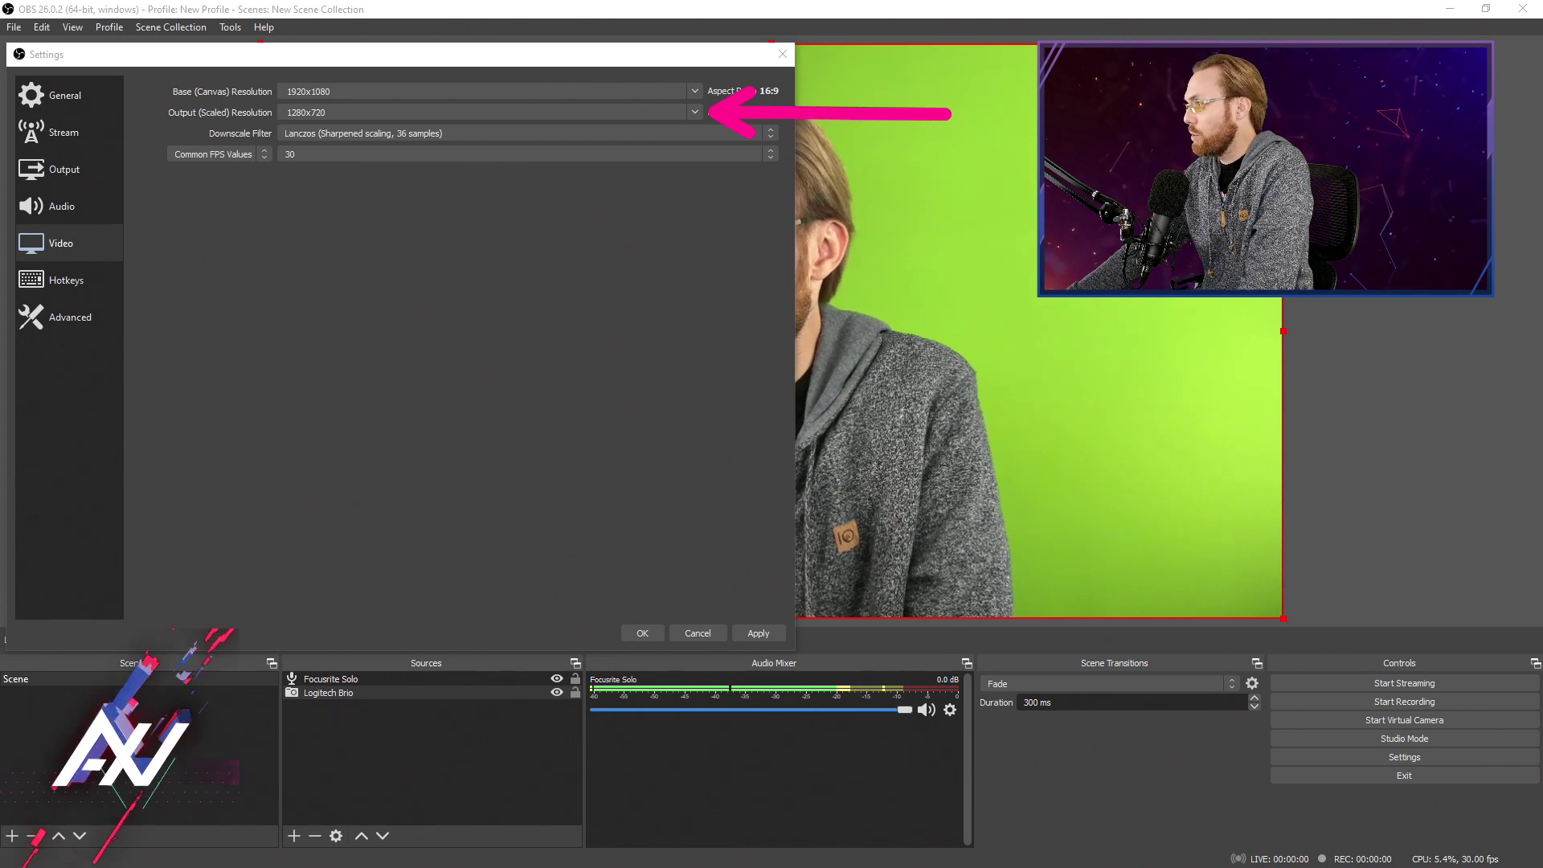
- Set the output (scaled) resolution to 1920x1080 and choose Lanczos (Sharpened scaling, 36 samples) as the downscale filter
left_click(696, 113)
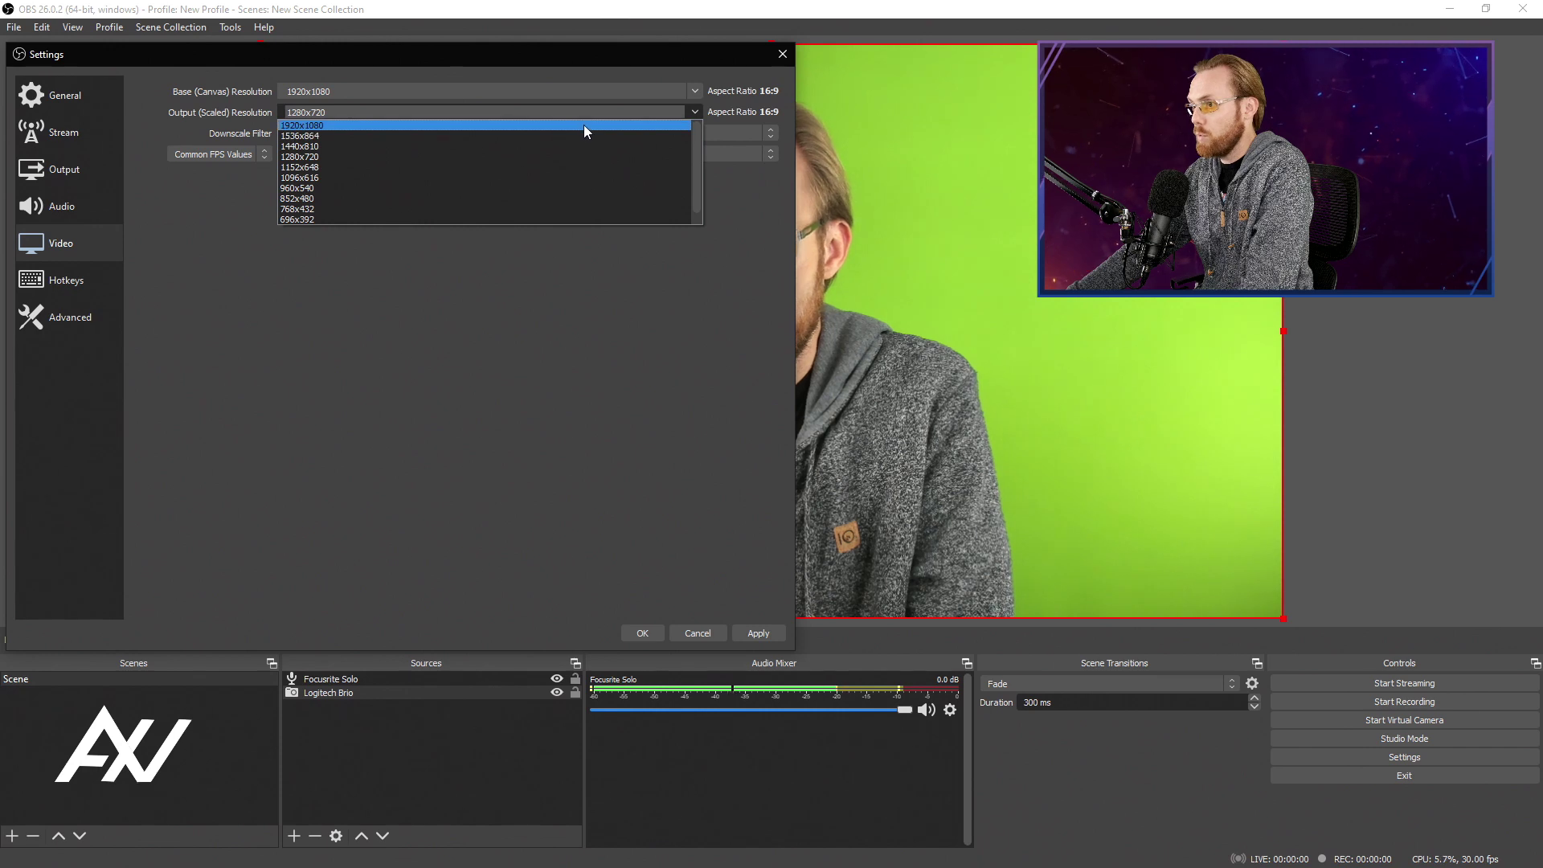
left_click(585, 126)
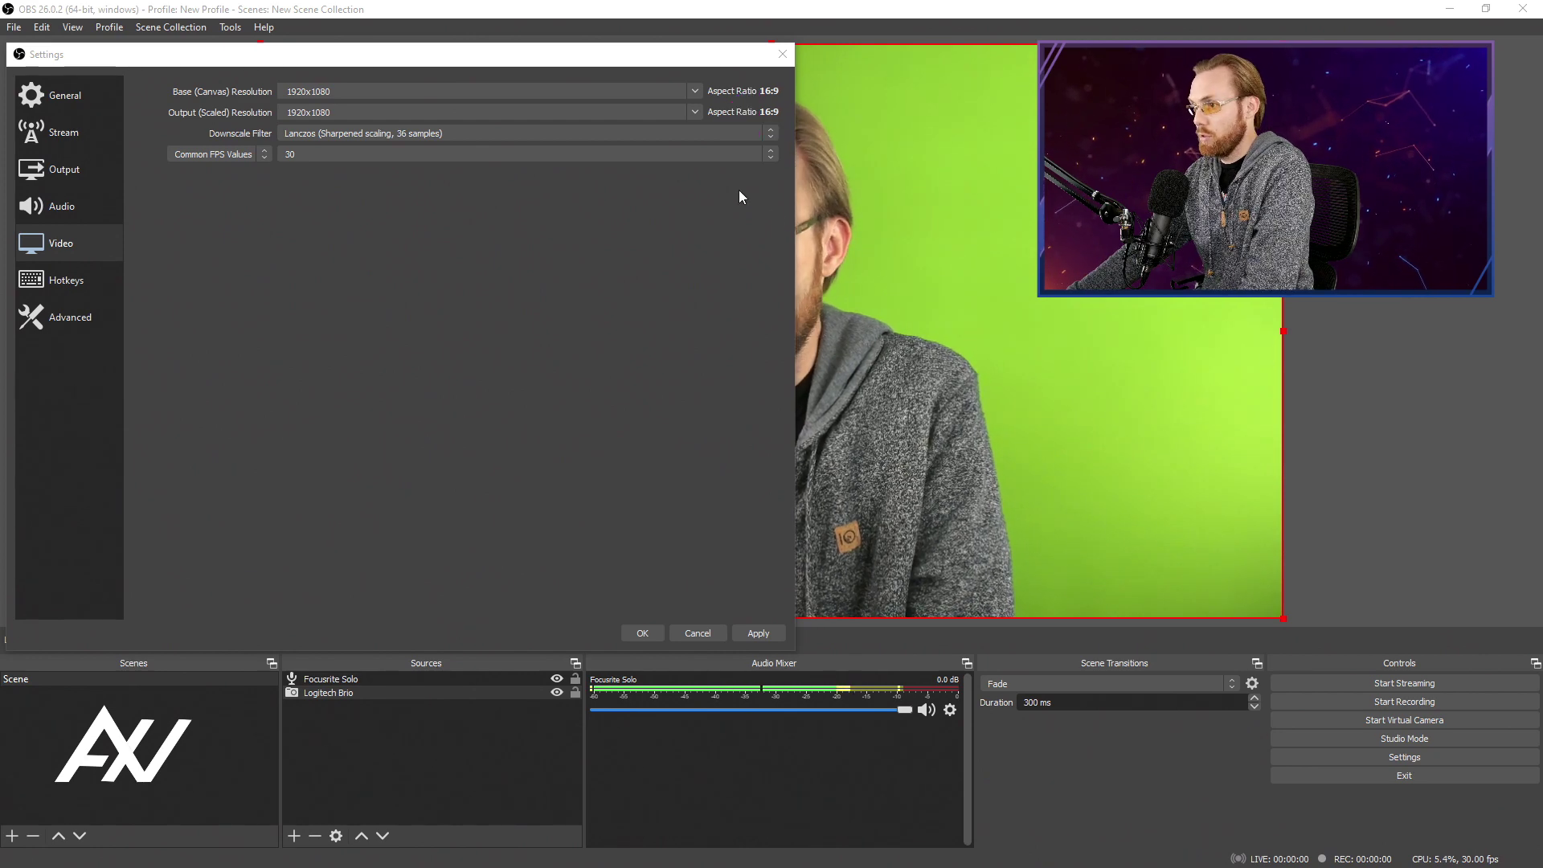
left_click(774, 133)
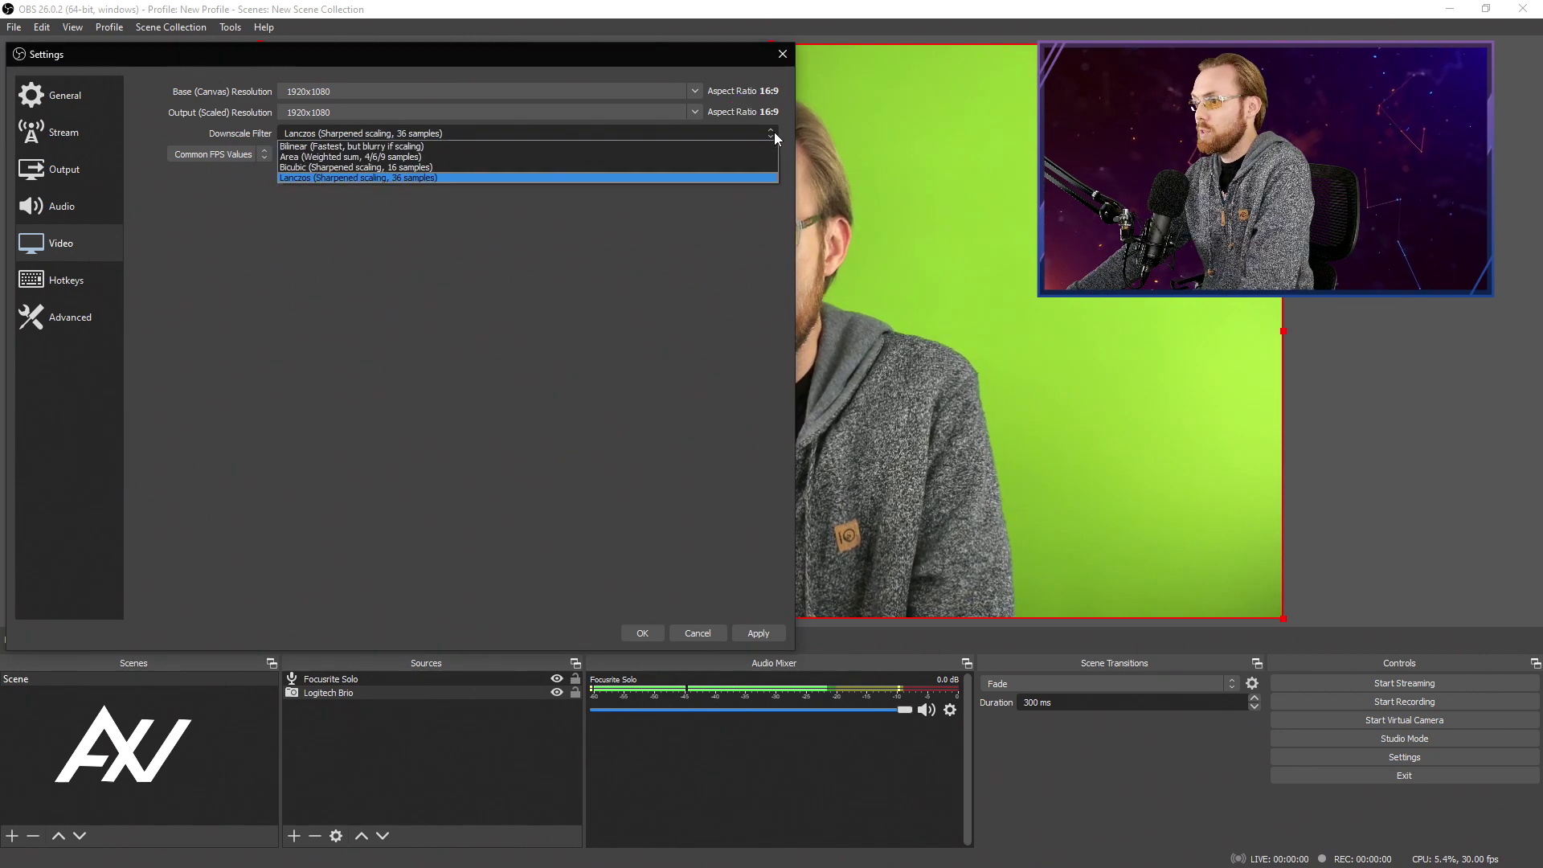
left_click(580, 178)
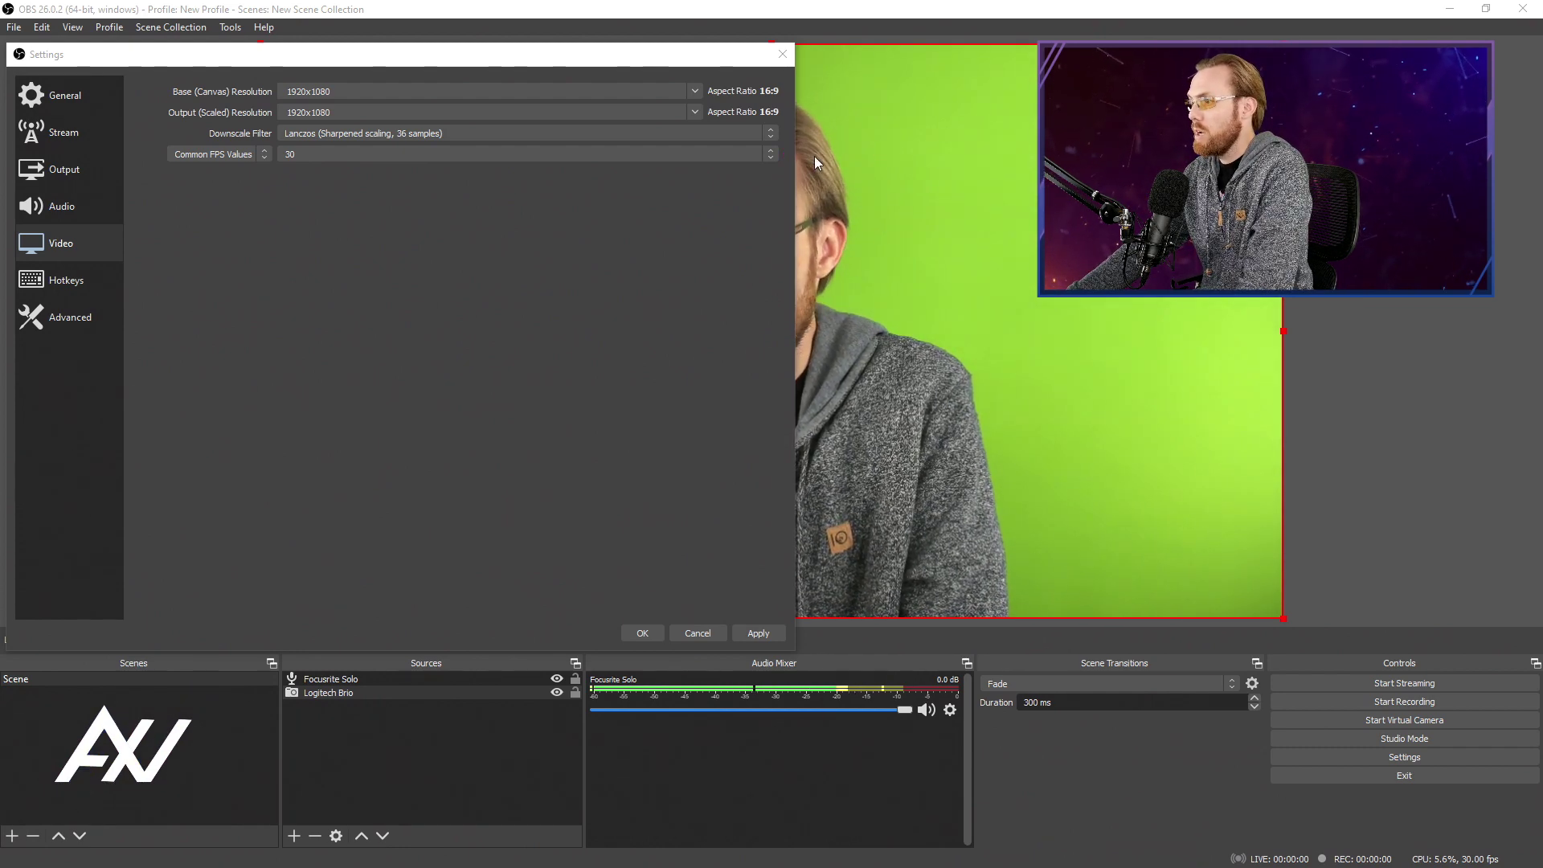
- Set the common FPS value to 60 in the video settings
left_click(771, 154)
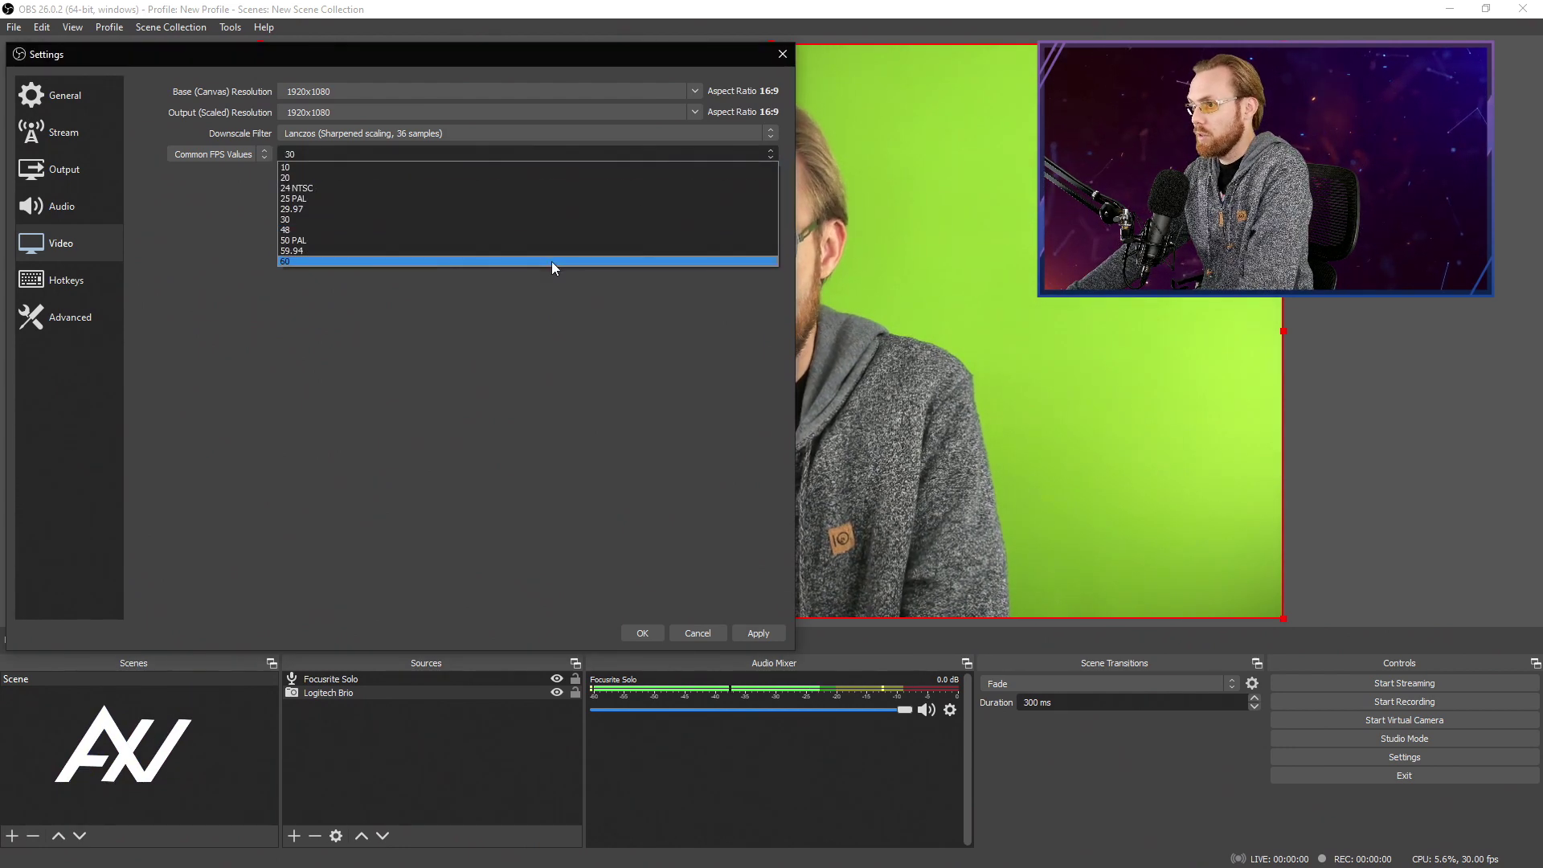
left_click(553, 263)
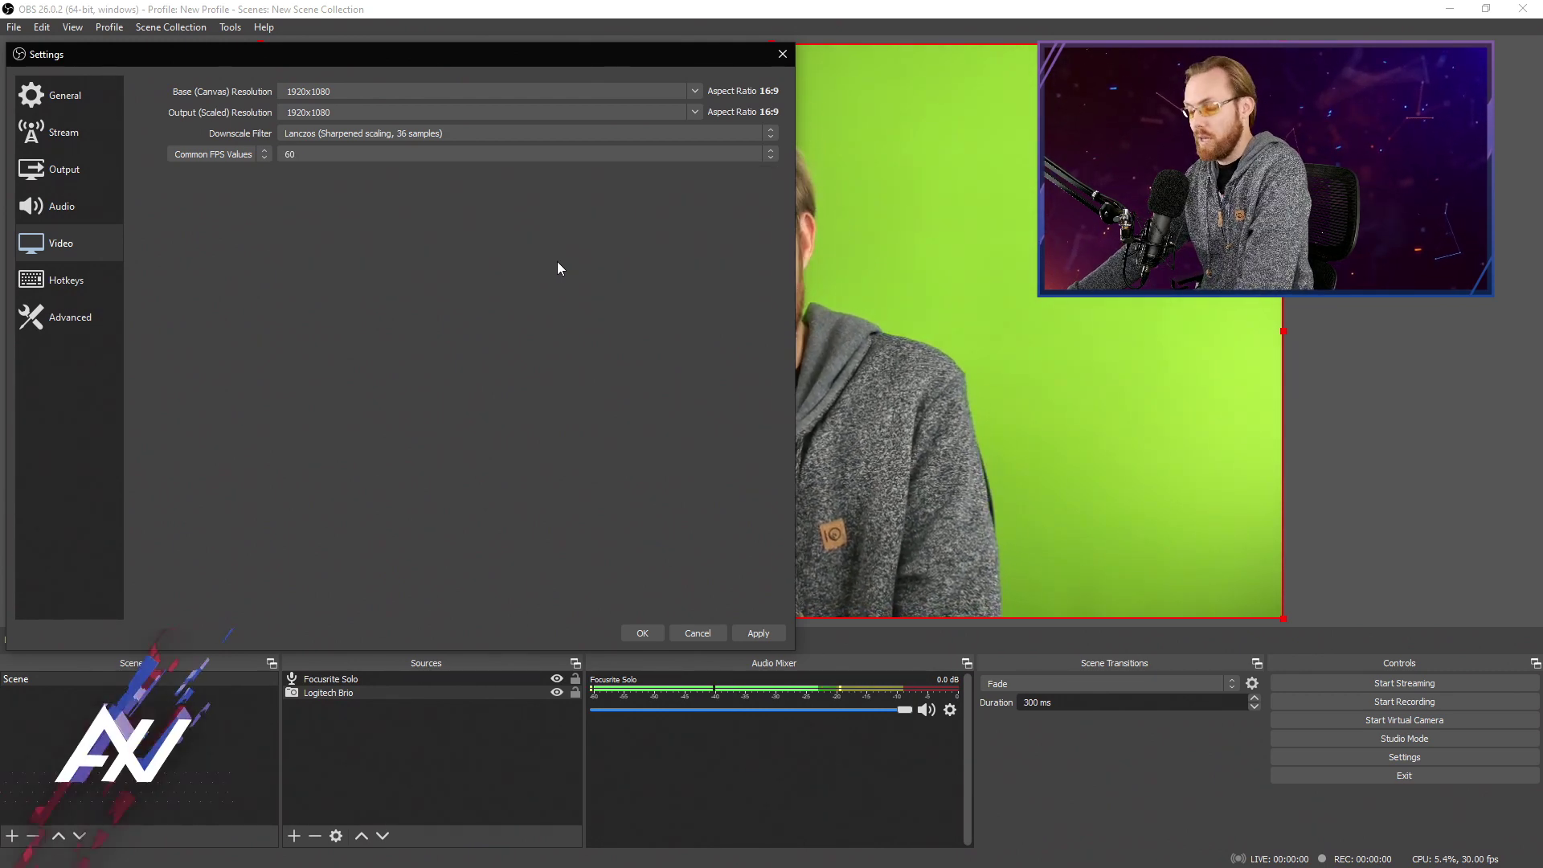
left_click_drag(725, 55, 734, 54)
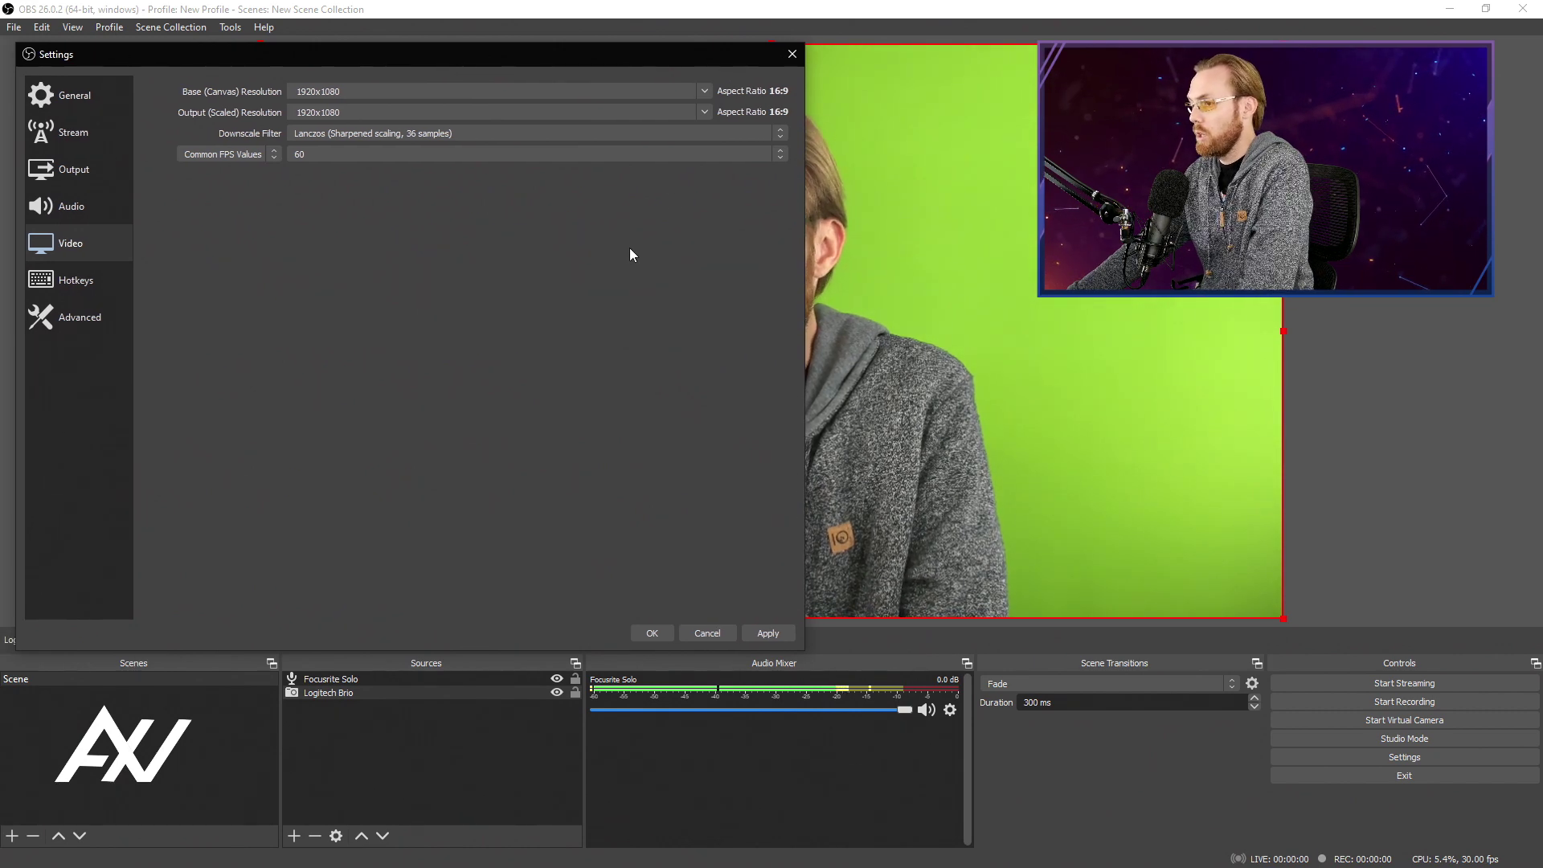
- Set the common FPS value to 30 and apply the video settings
left_click(768, 152)
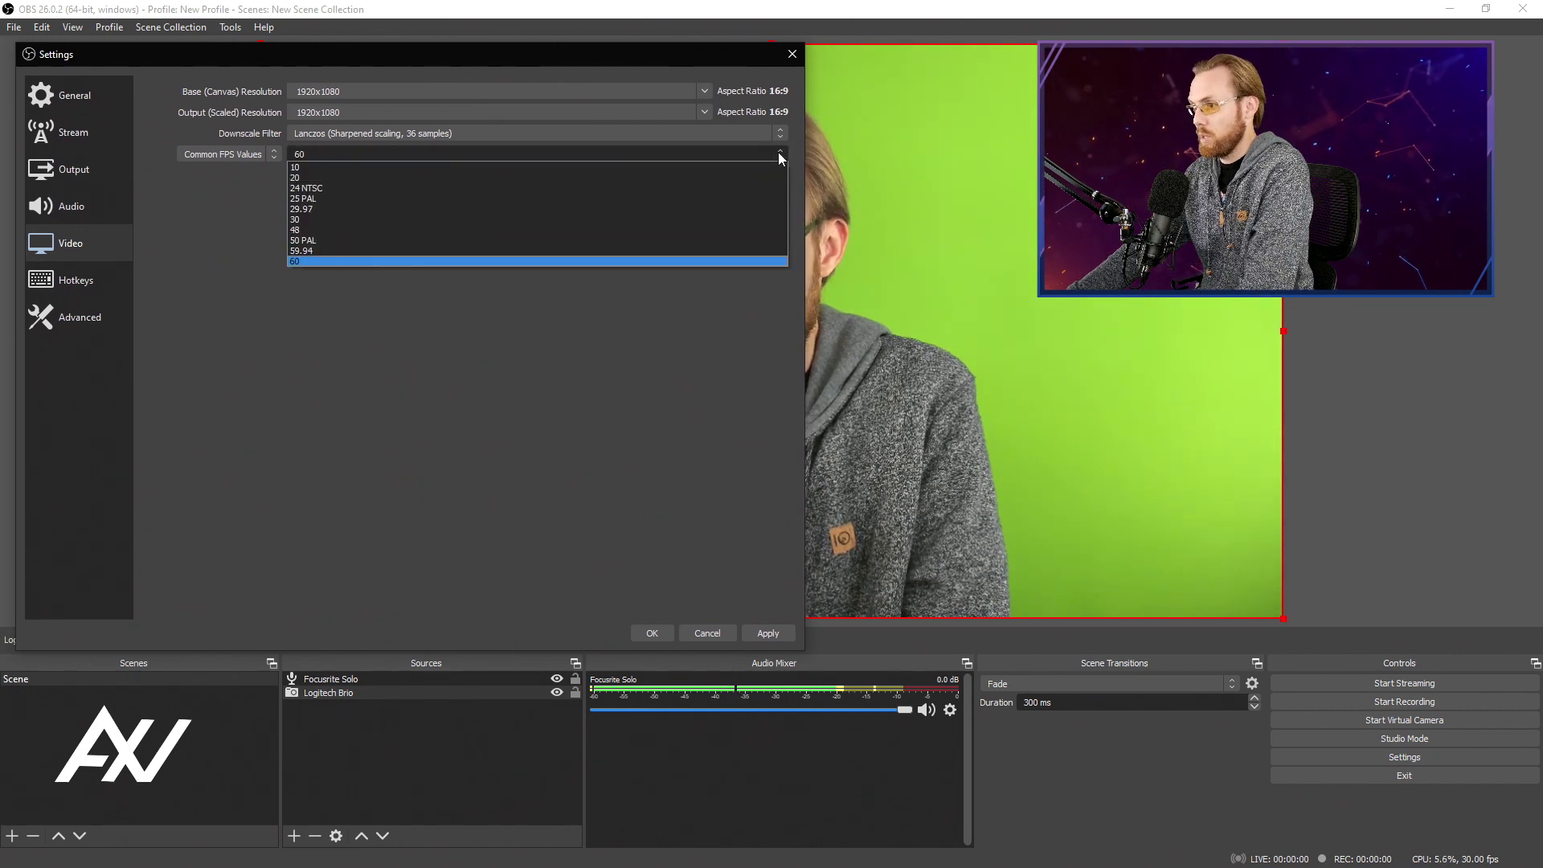
left_click(660, 220)
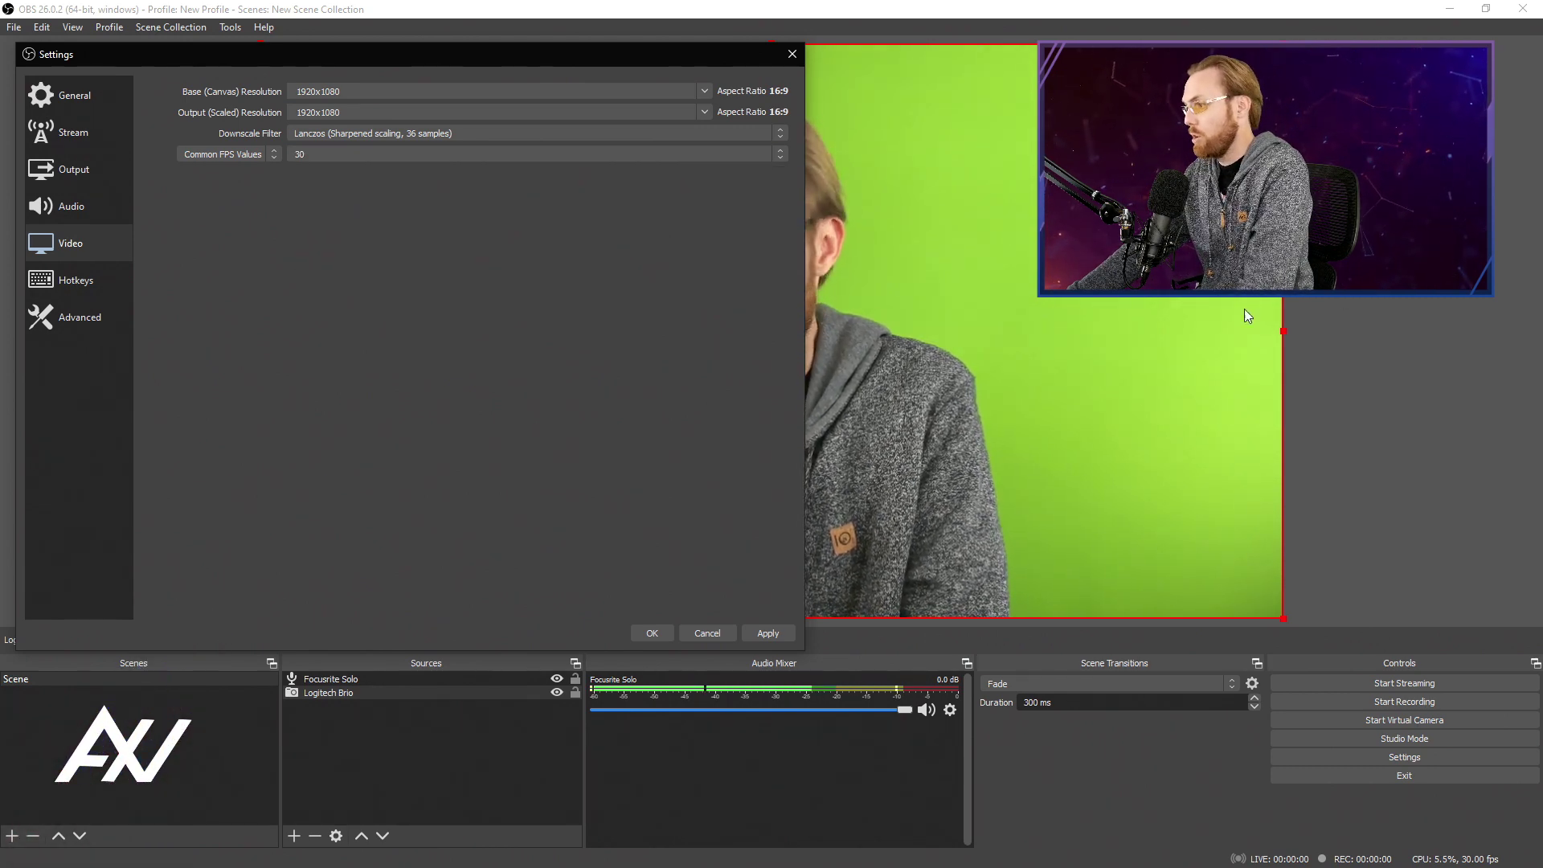
left_click(1025, 320)
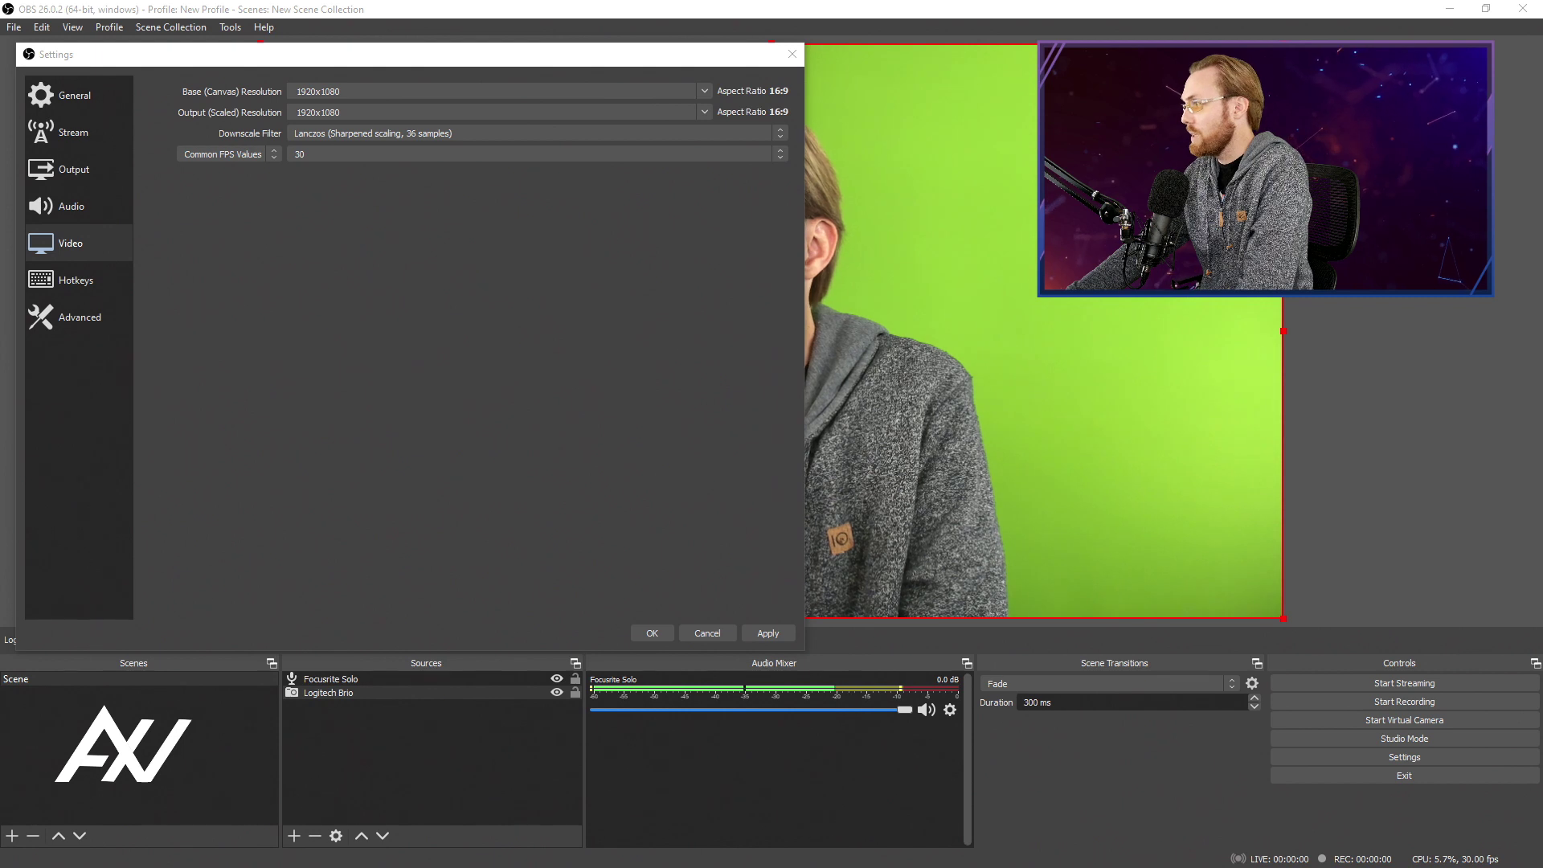
left_click(772, 639)
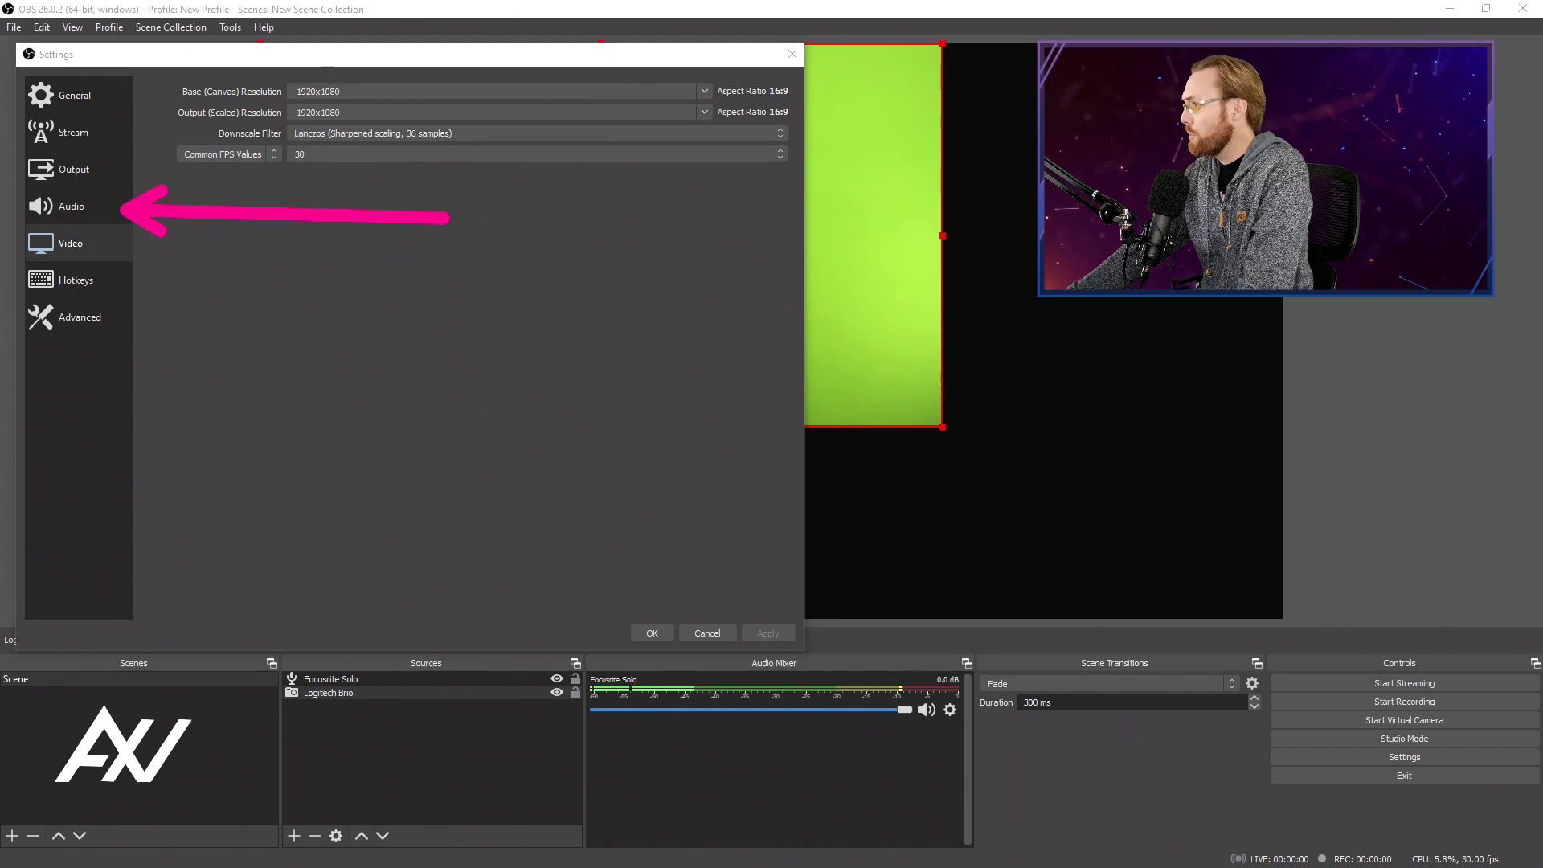
- Go to the audio settings and choose a sample rate of 48 kHz
left_click(100, 210)
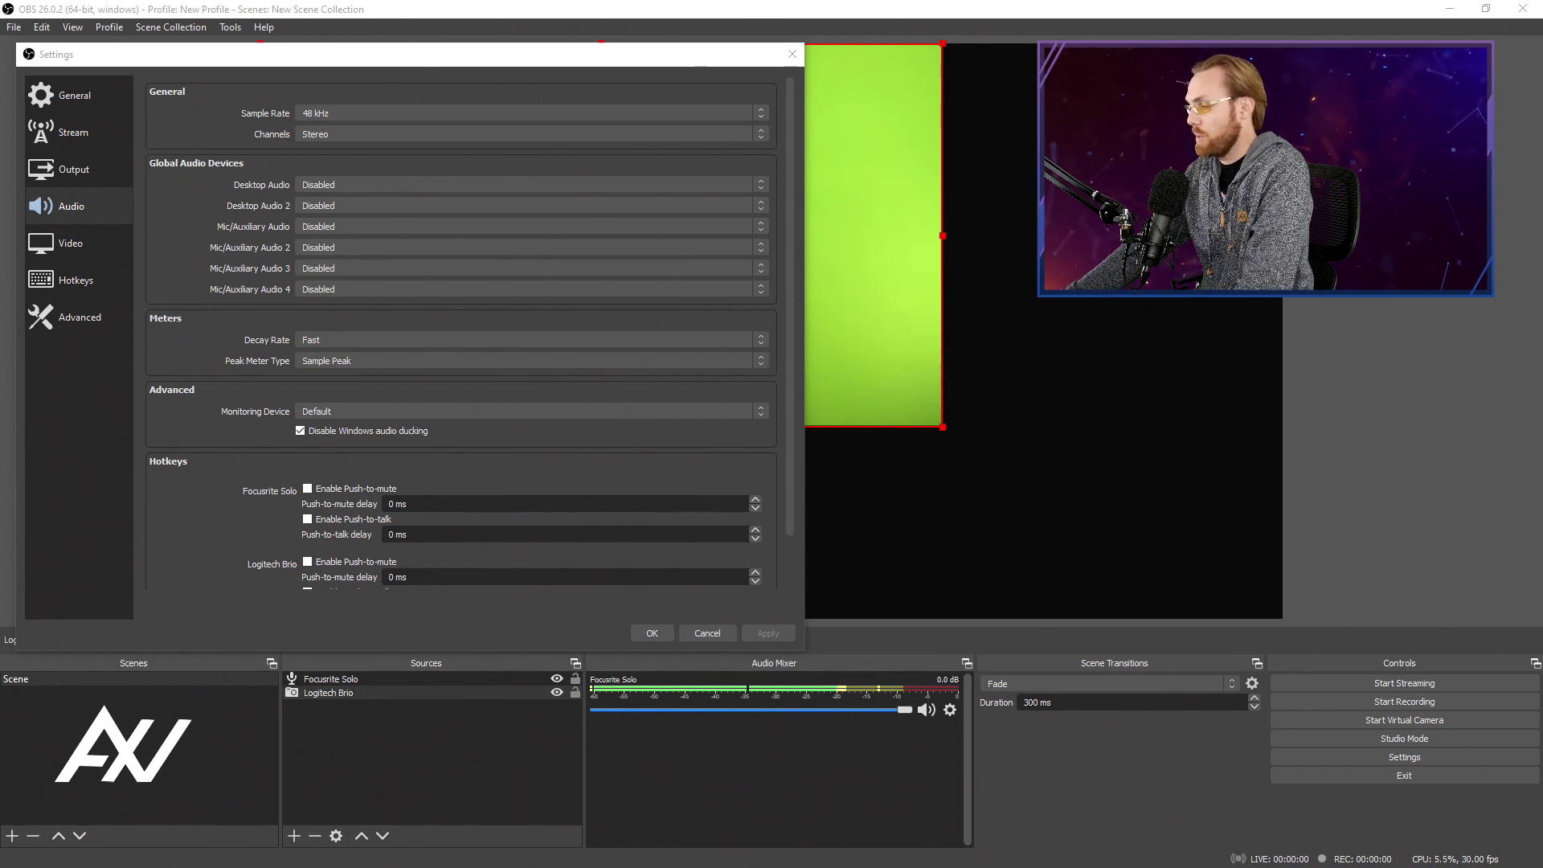
left_click(761, 113)
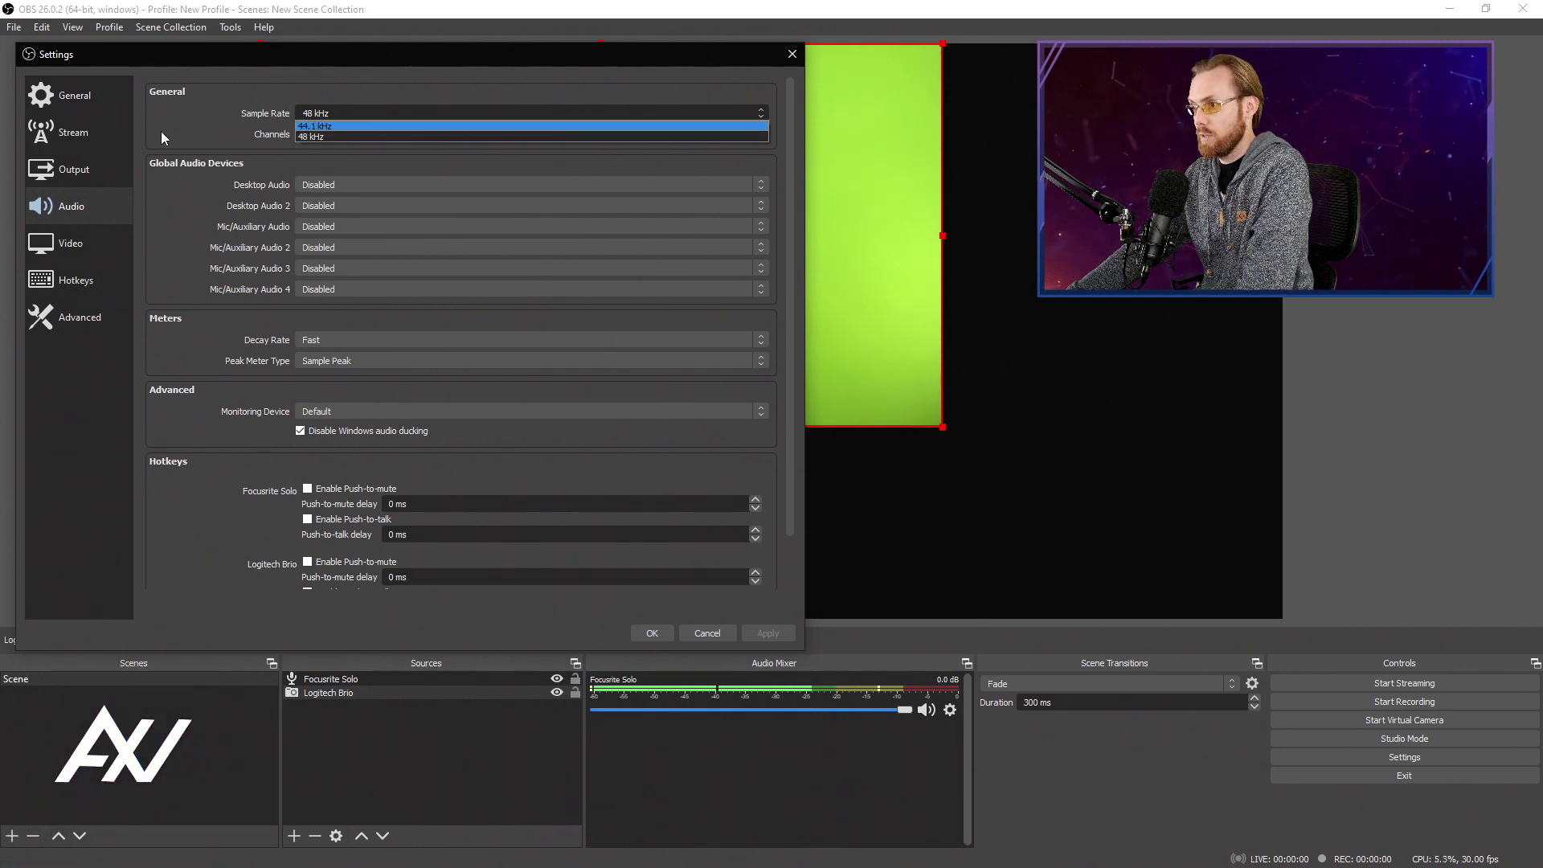
left_click(295, 138)
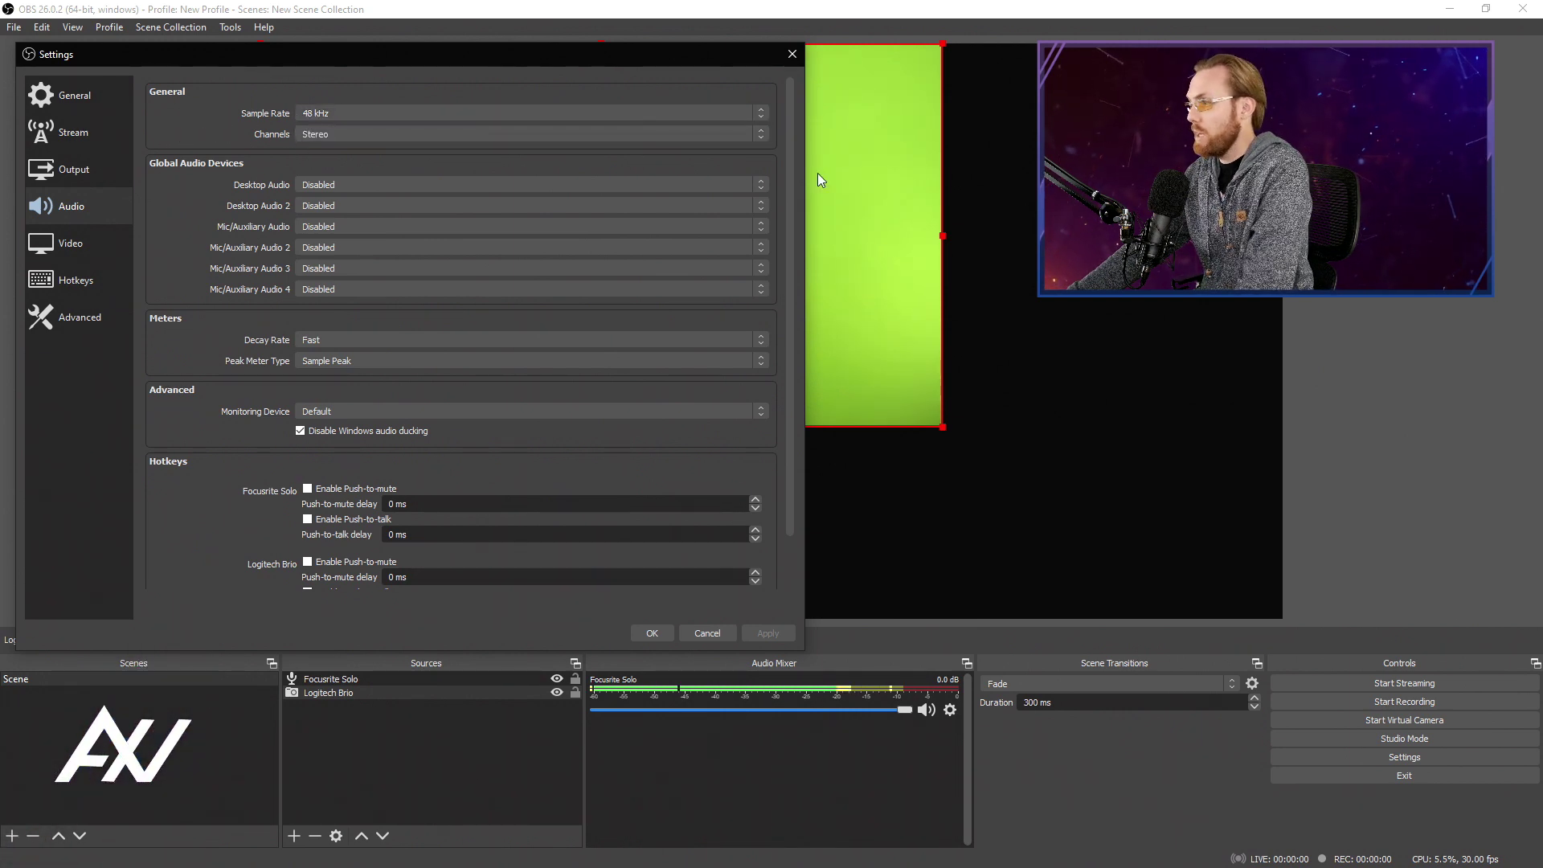
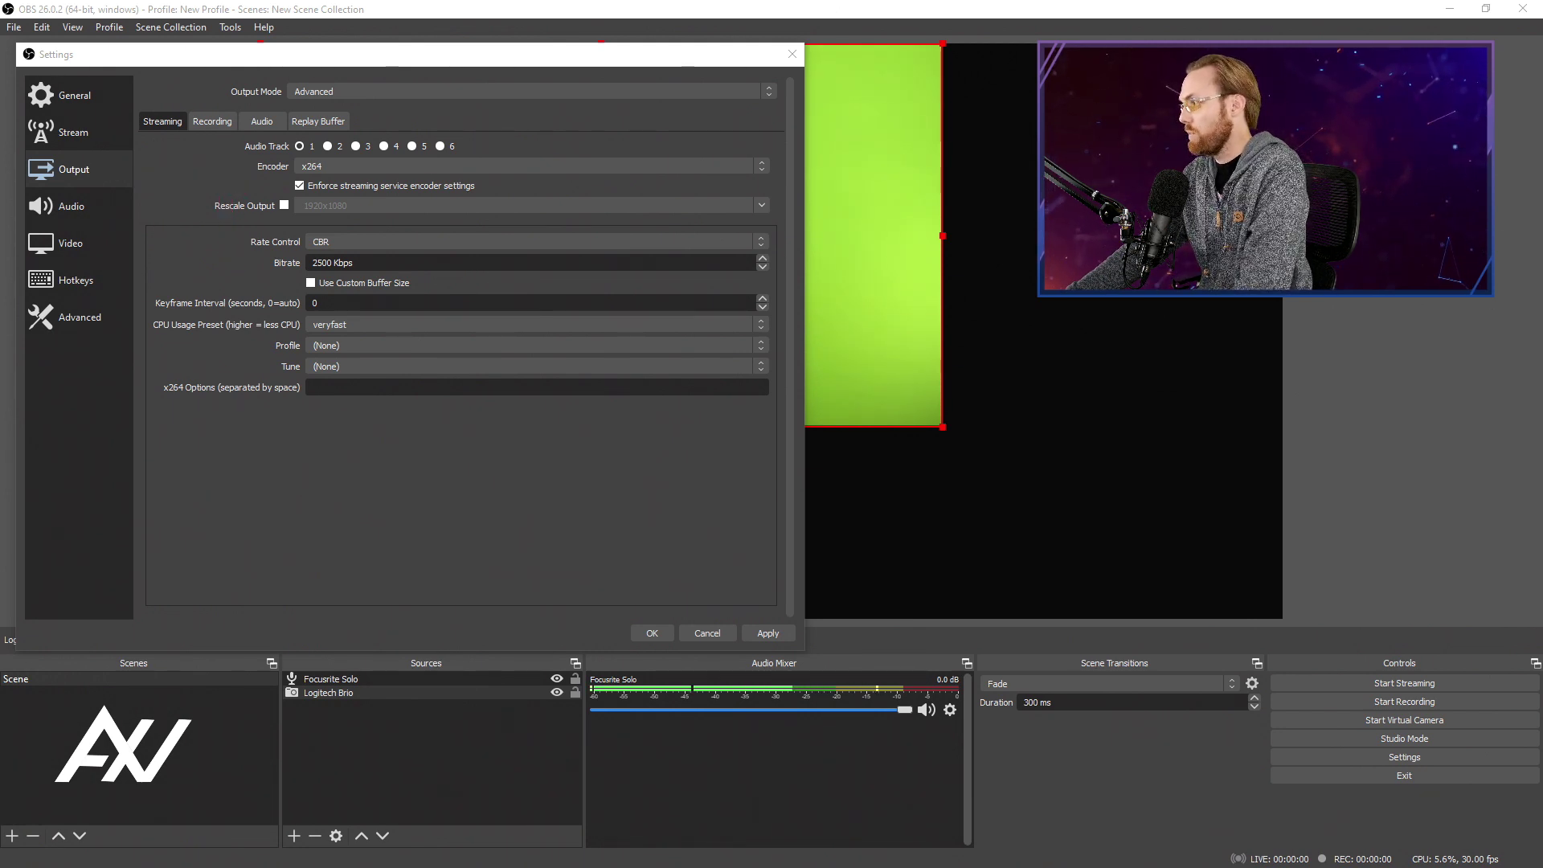
- In the output's recording settings, choose the OBS TEST folder on drive D: as the recording path and mp4 as the recording format
left_click(229, 125)
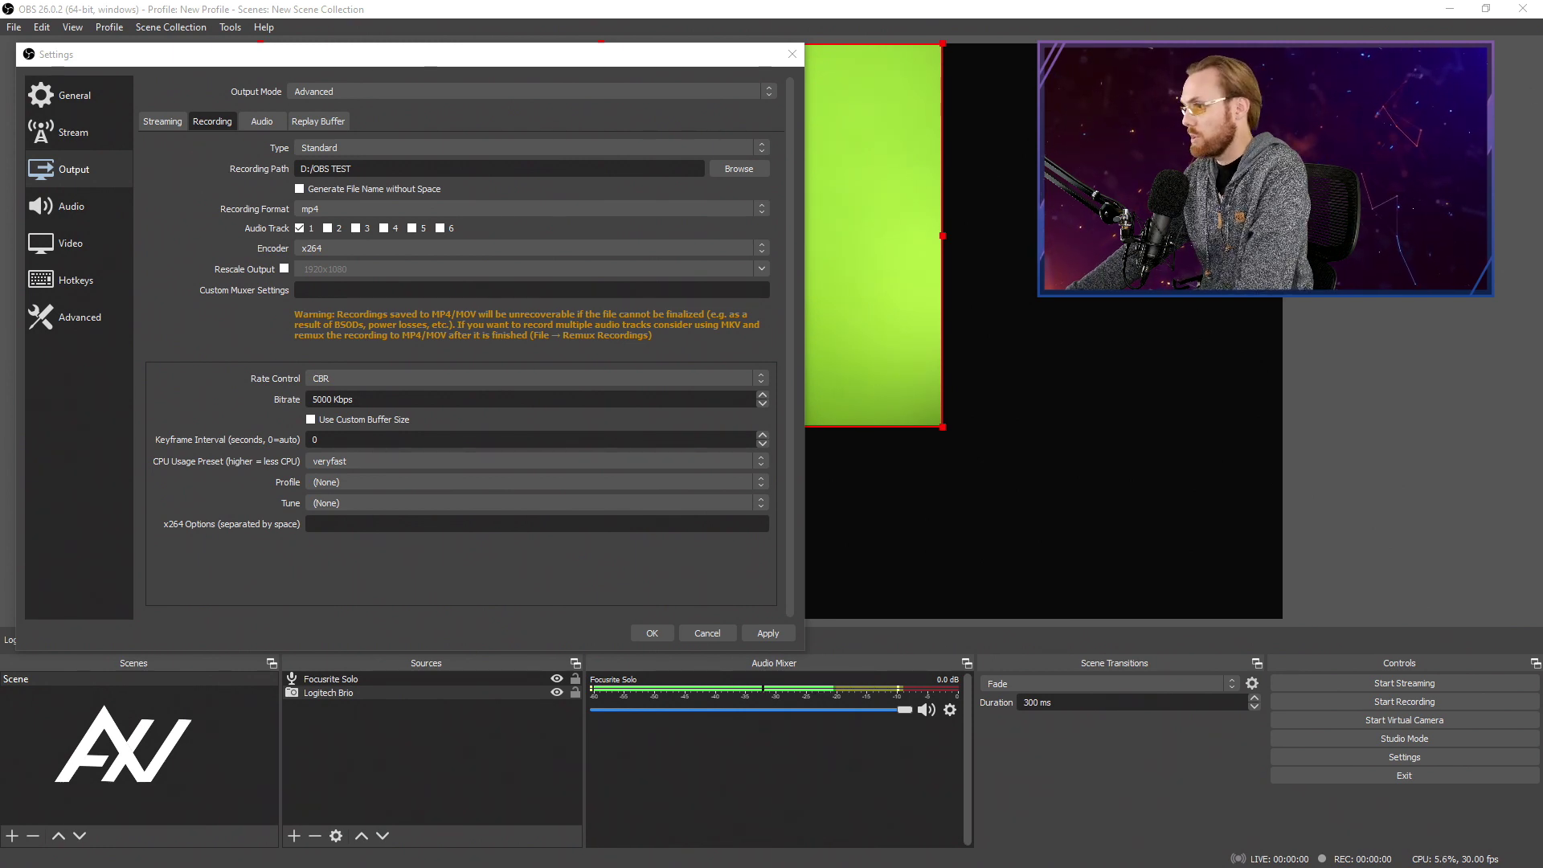
left_click(737, 168)
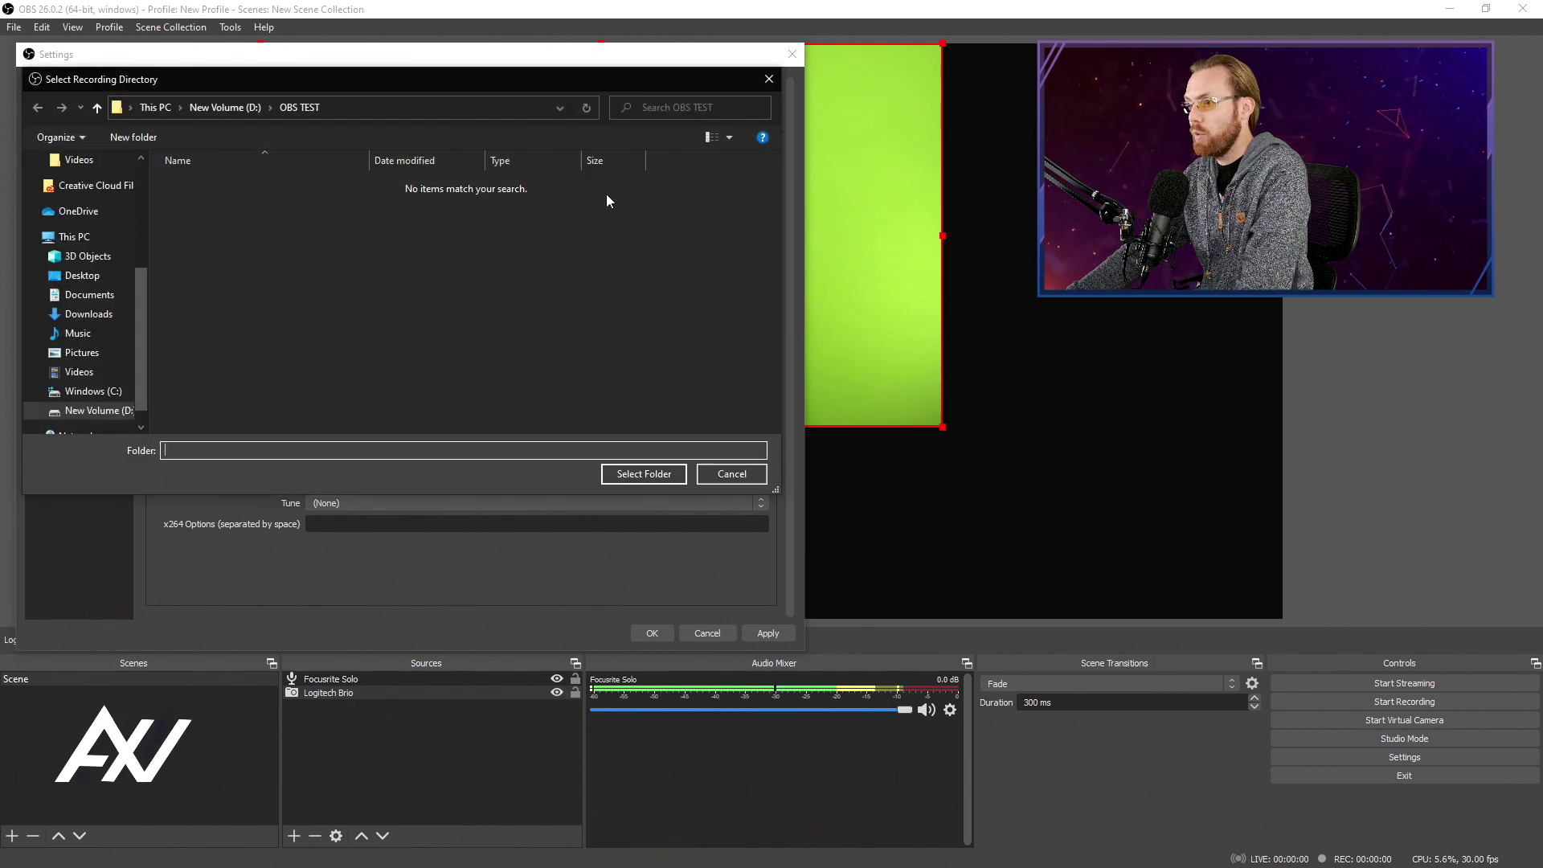
left_click(231, 111)
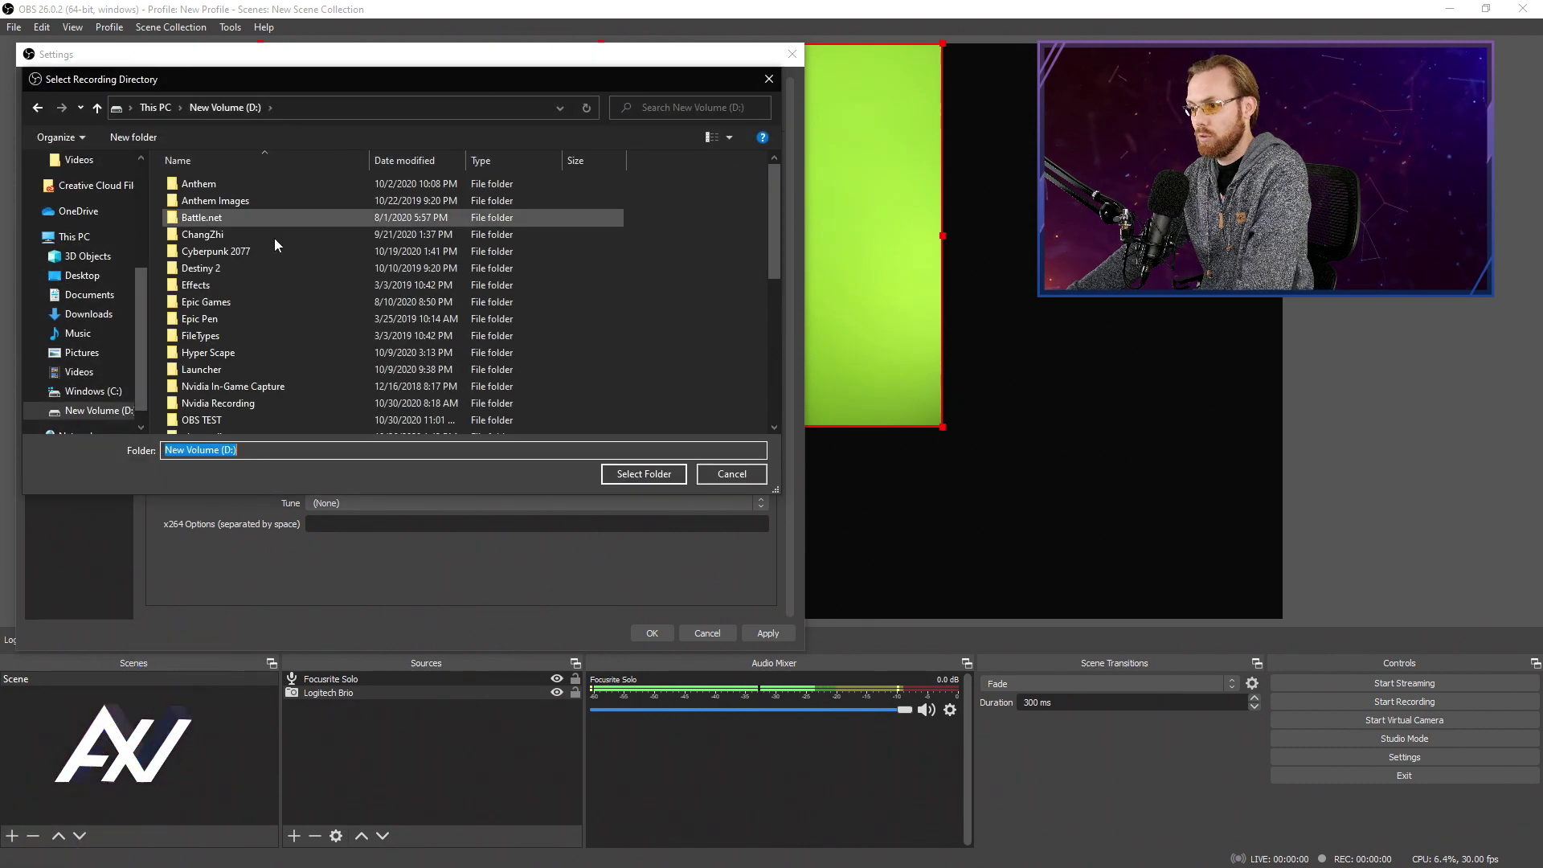
left_click(214, 421)
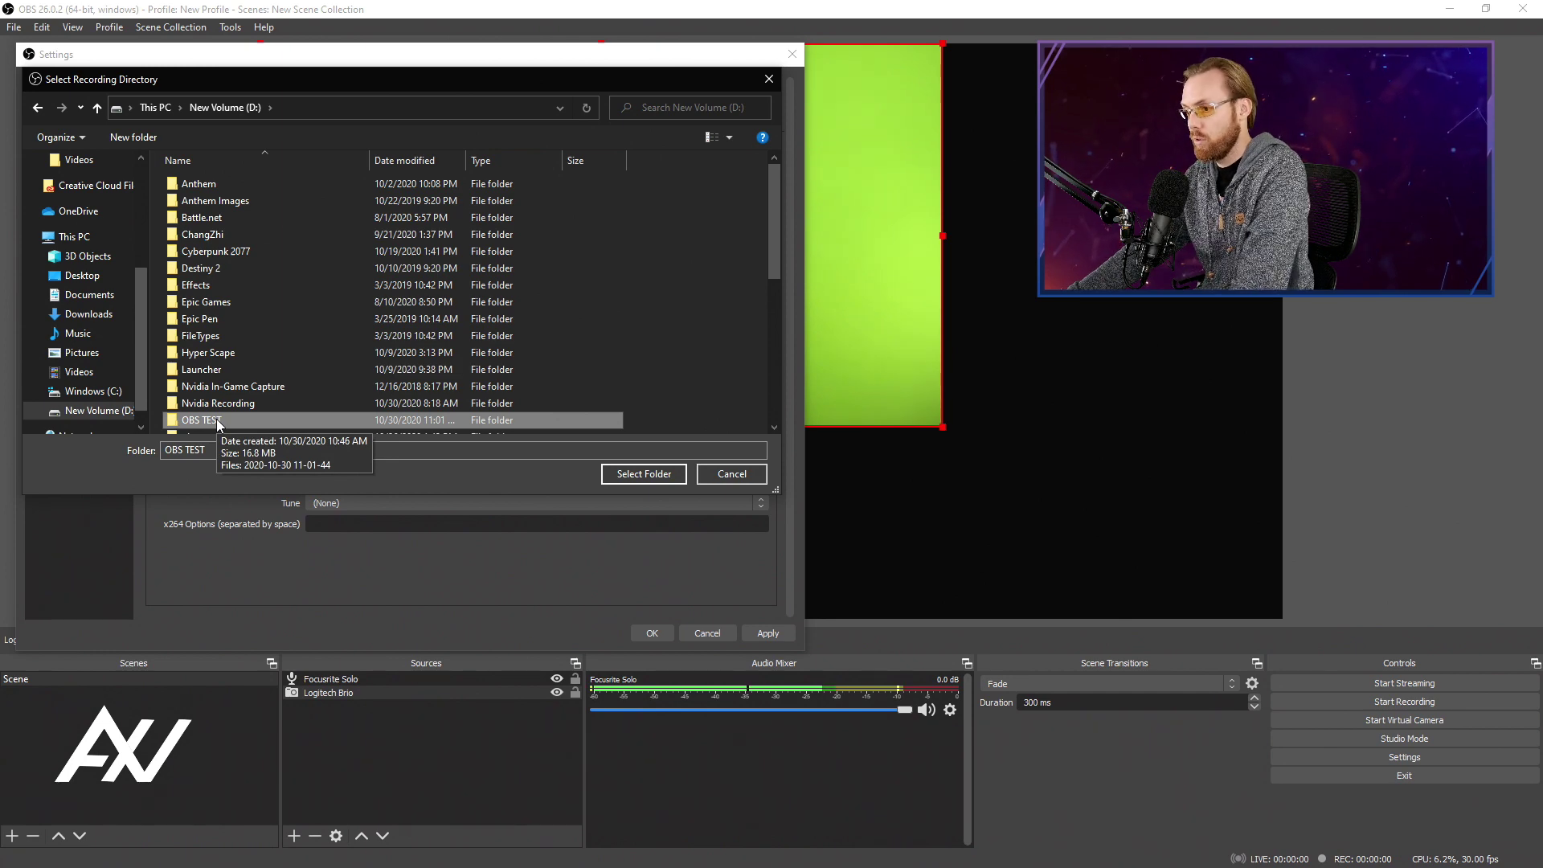
left_click(623, 474)
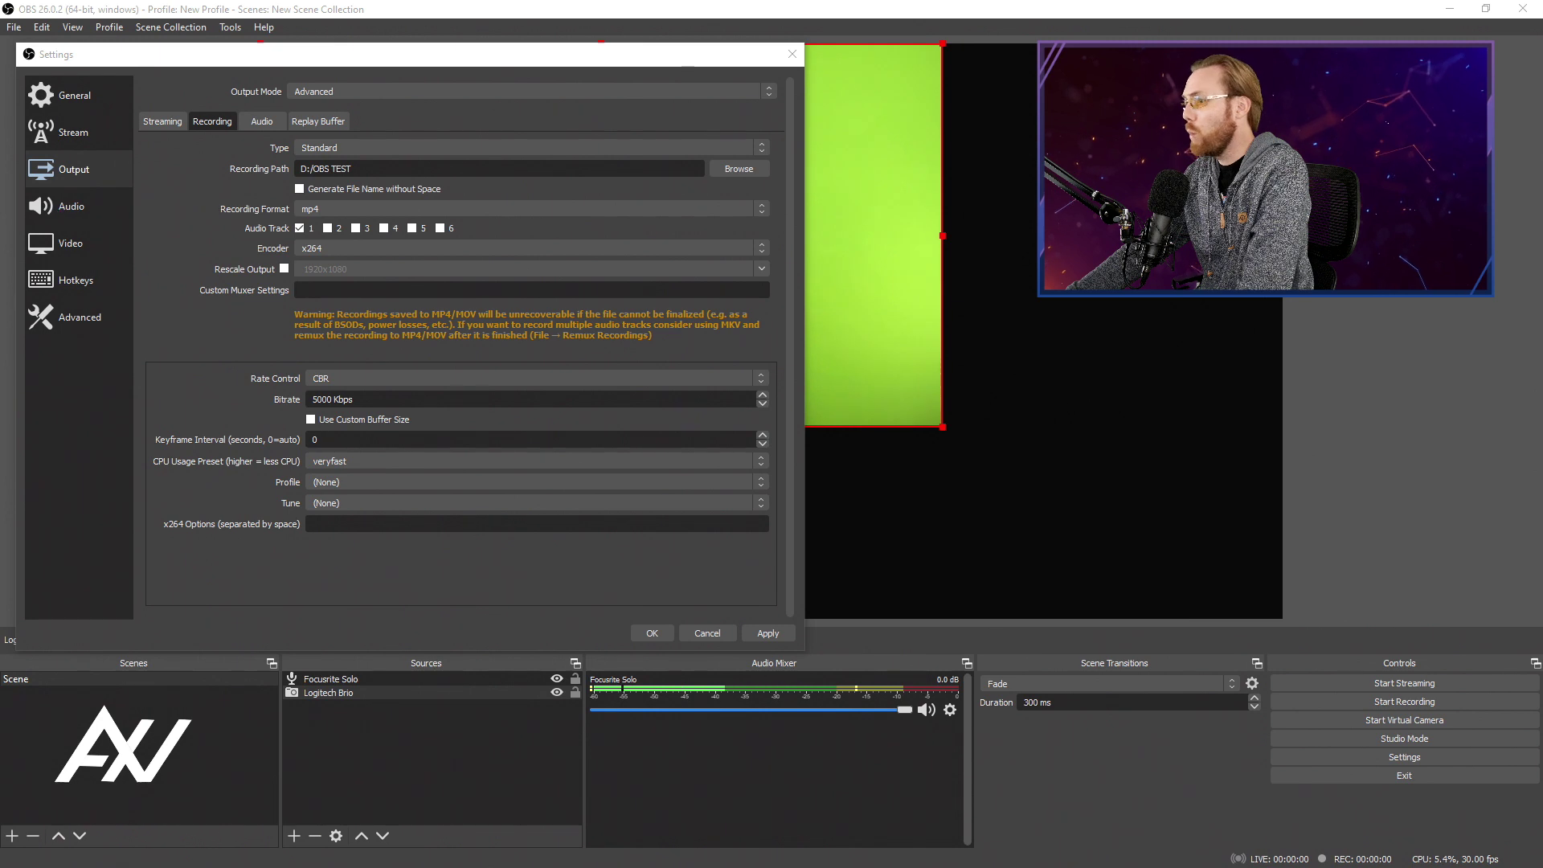
left_click(760, 209)
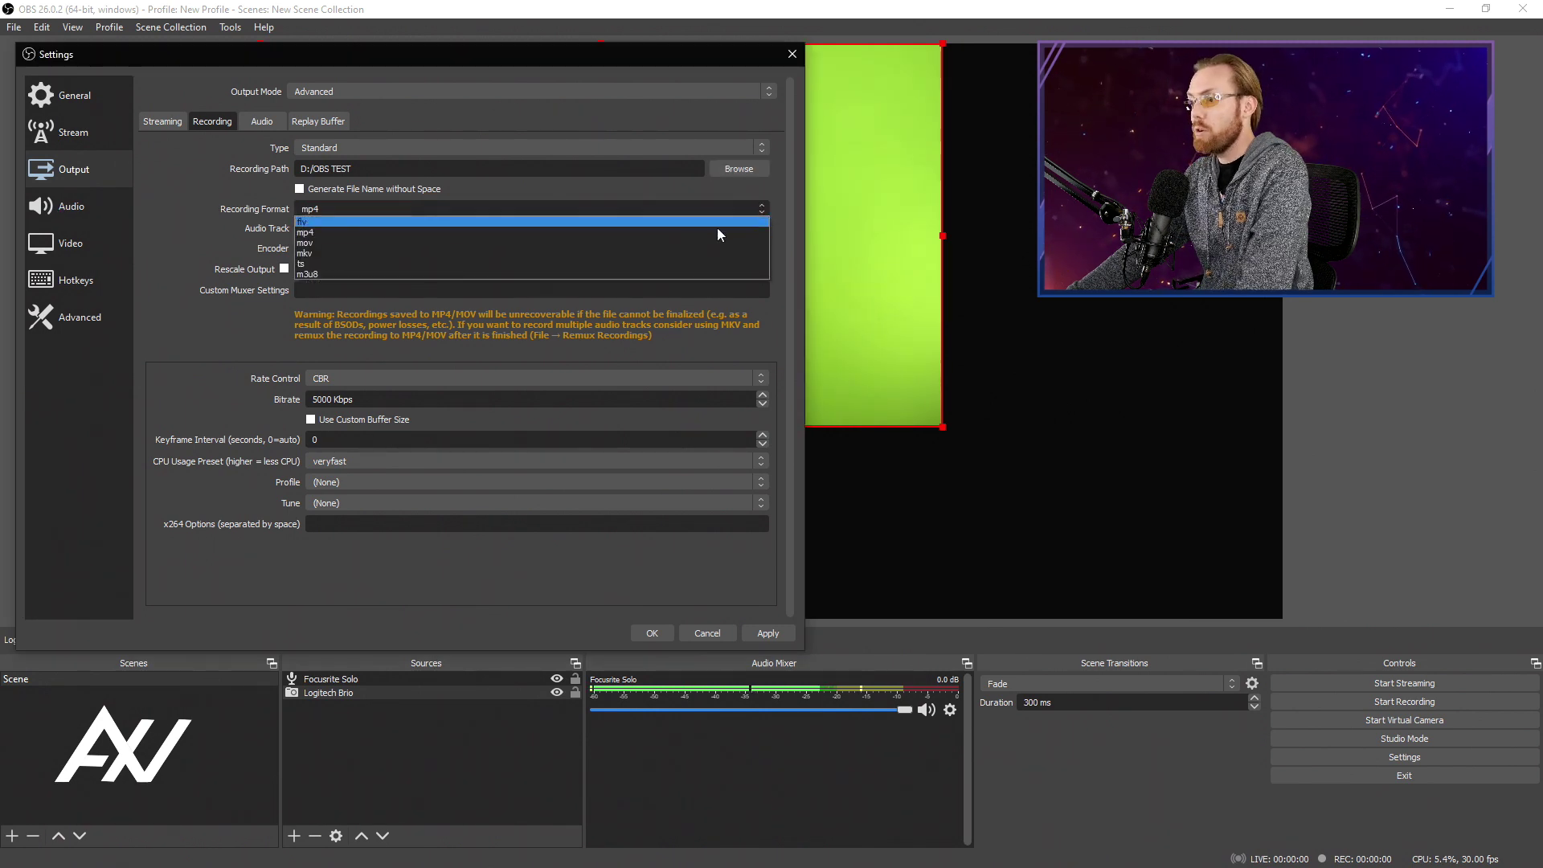
left_click(601, 233)
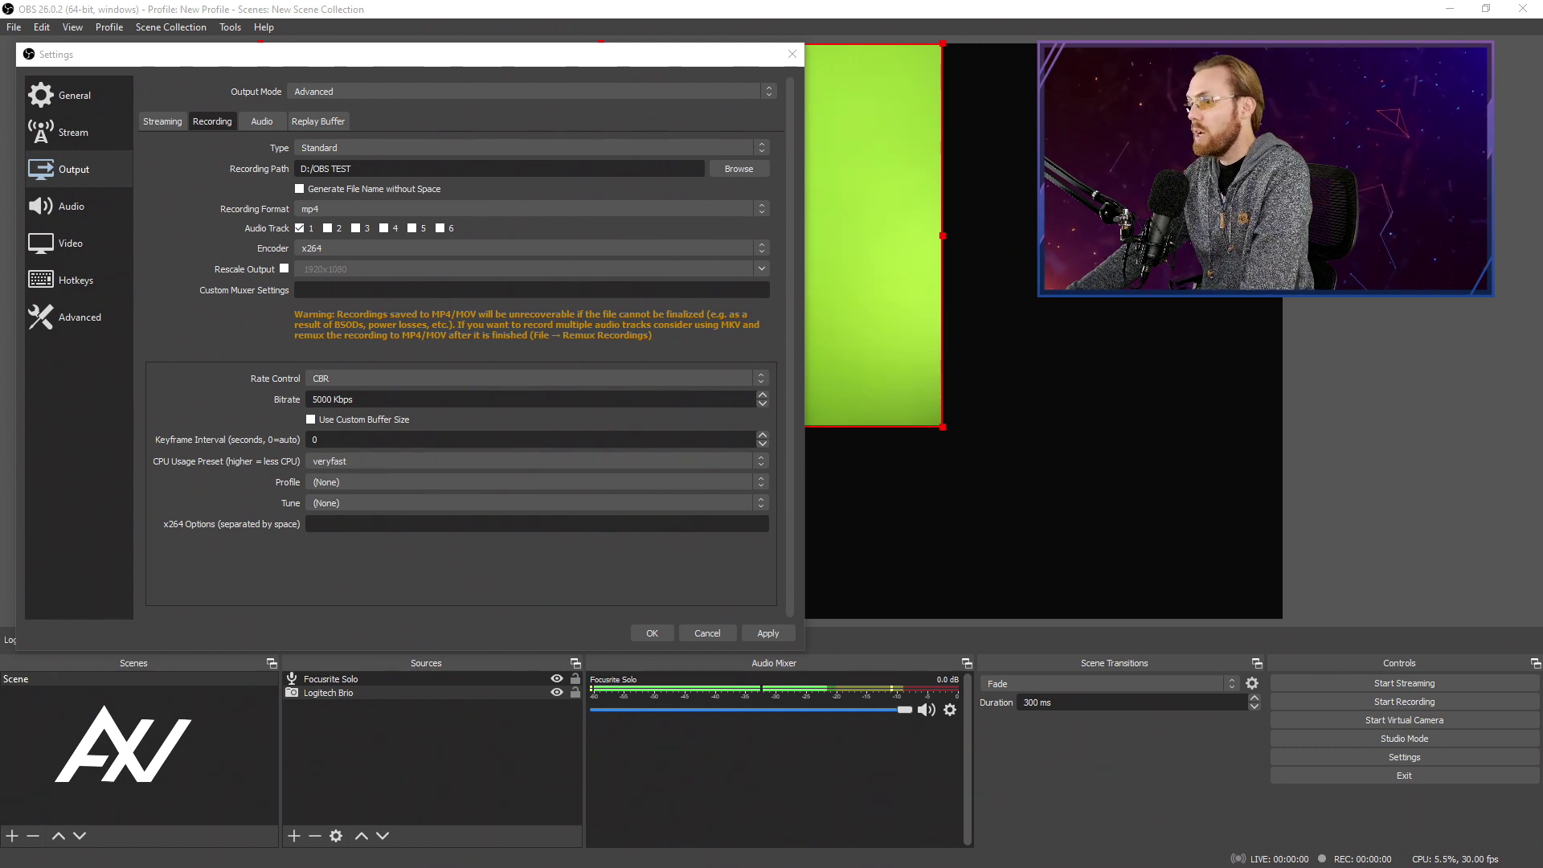
- Try the NVIDIA NVENC H.264 (new) encoder for recording and switch back to x264
left_click(762, 247)
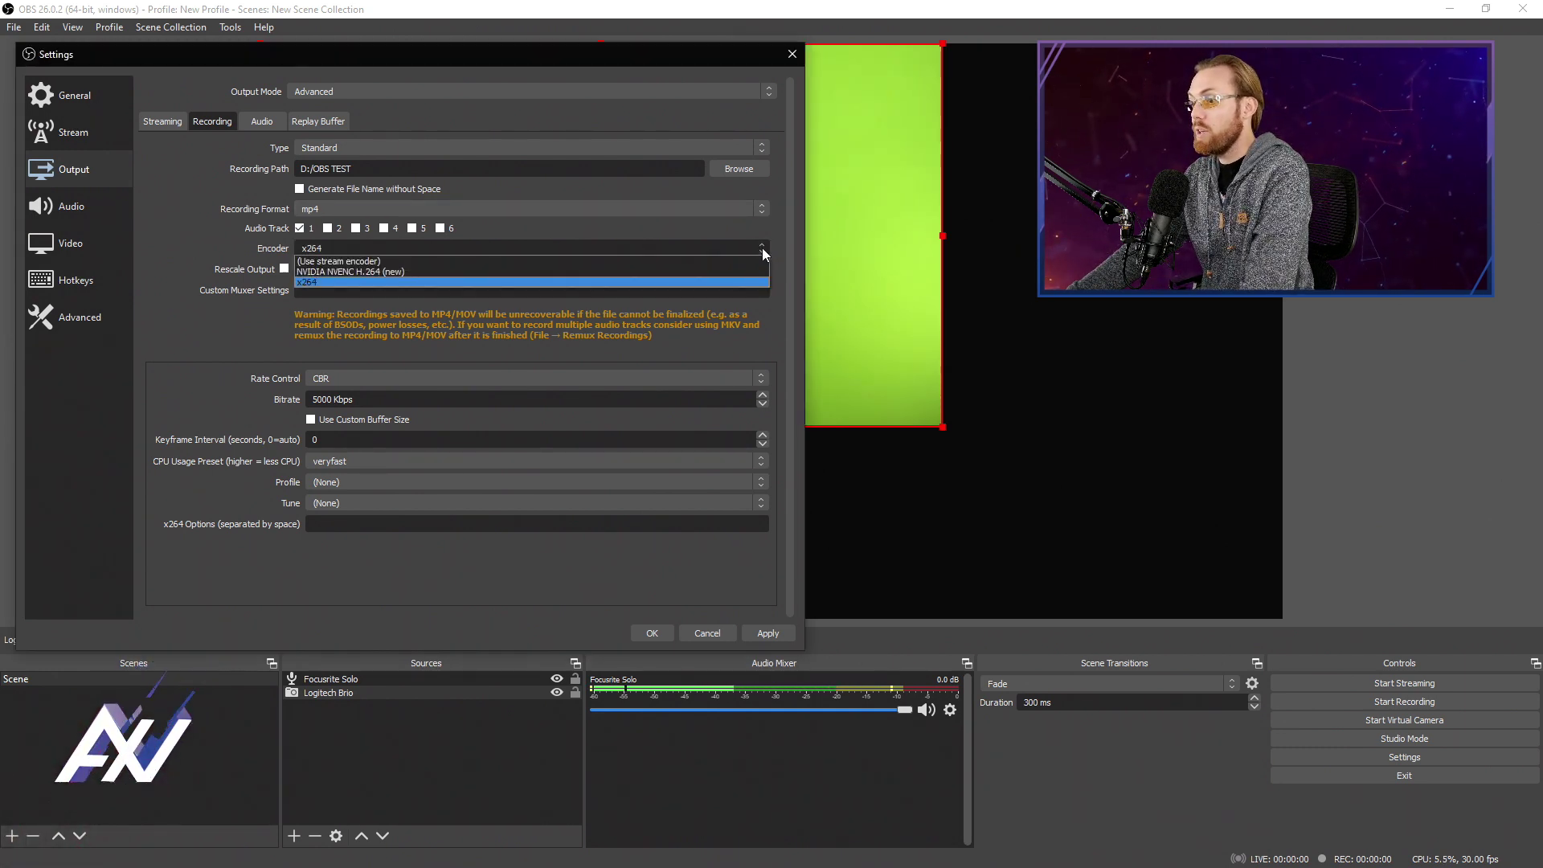
left_click(645, 273)
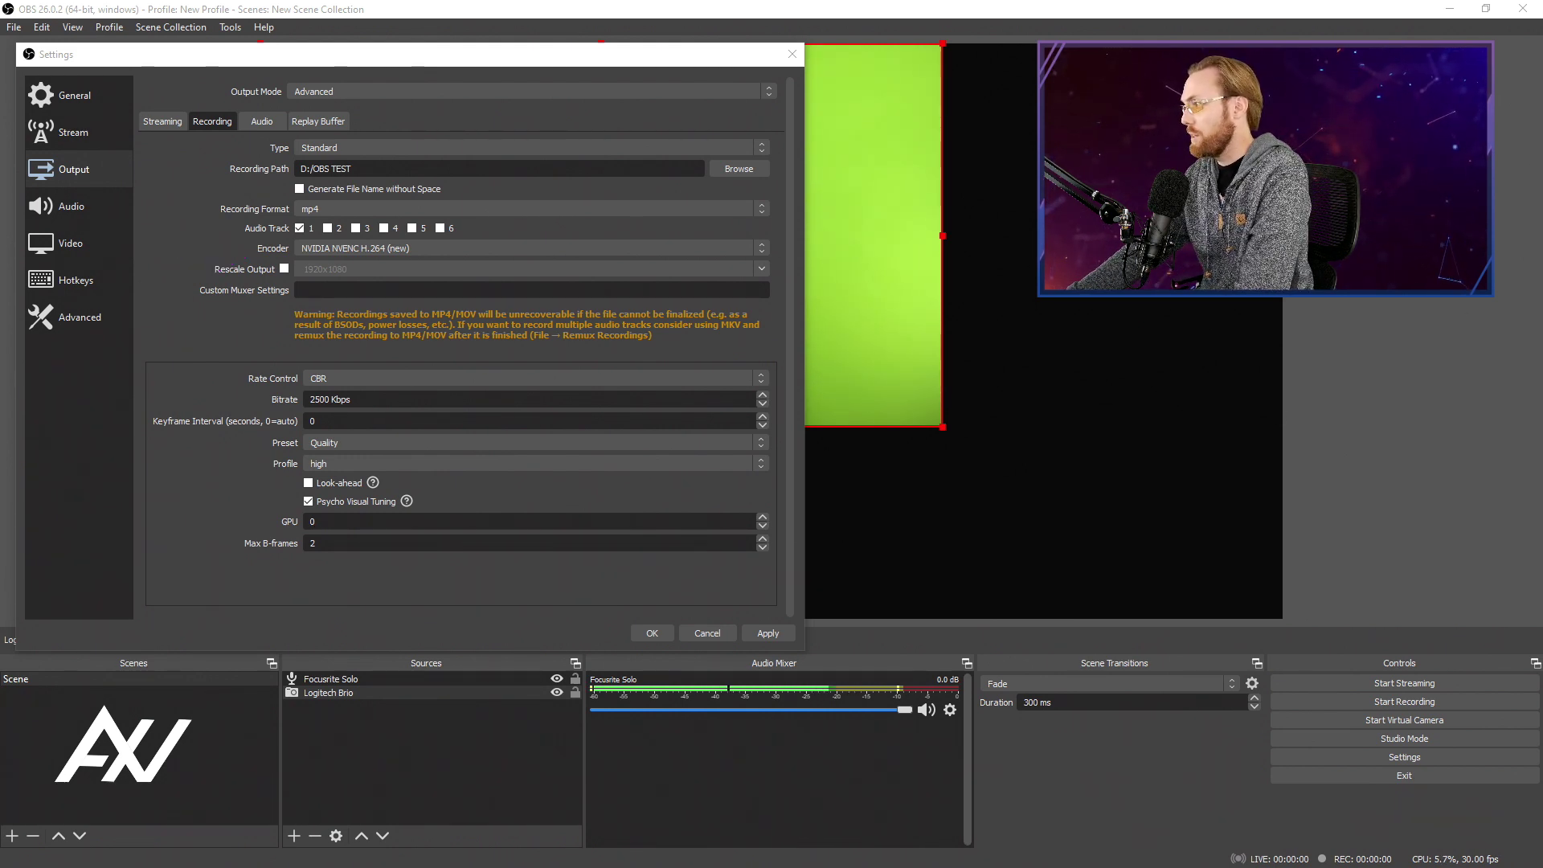
left_click(765, 248)
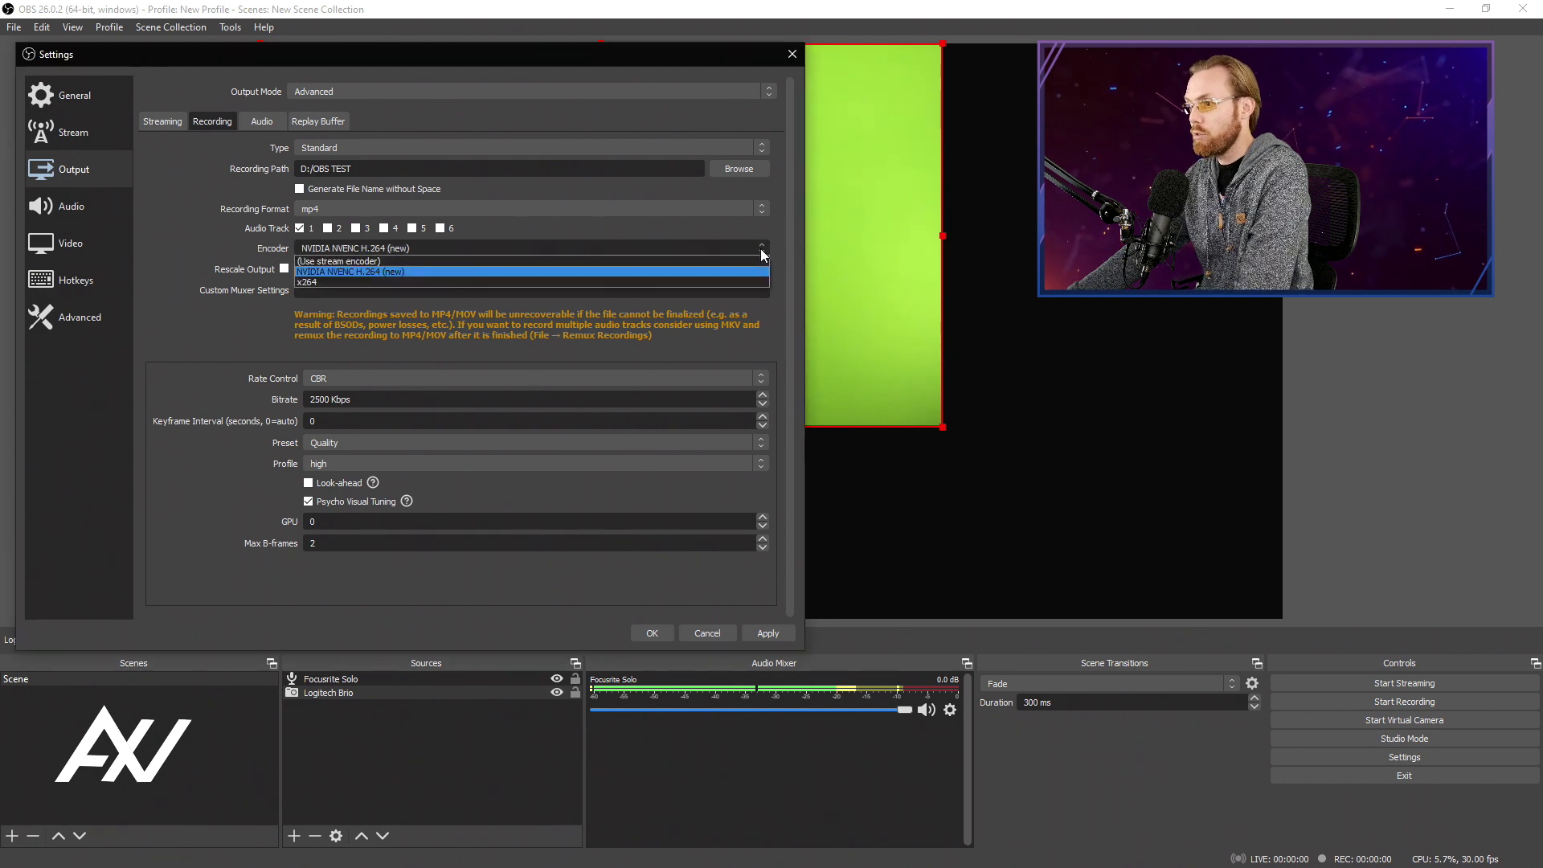
left_click(598, 281)
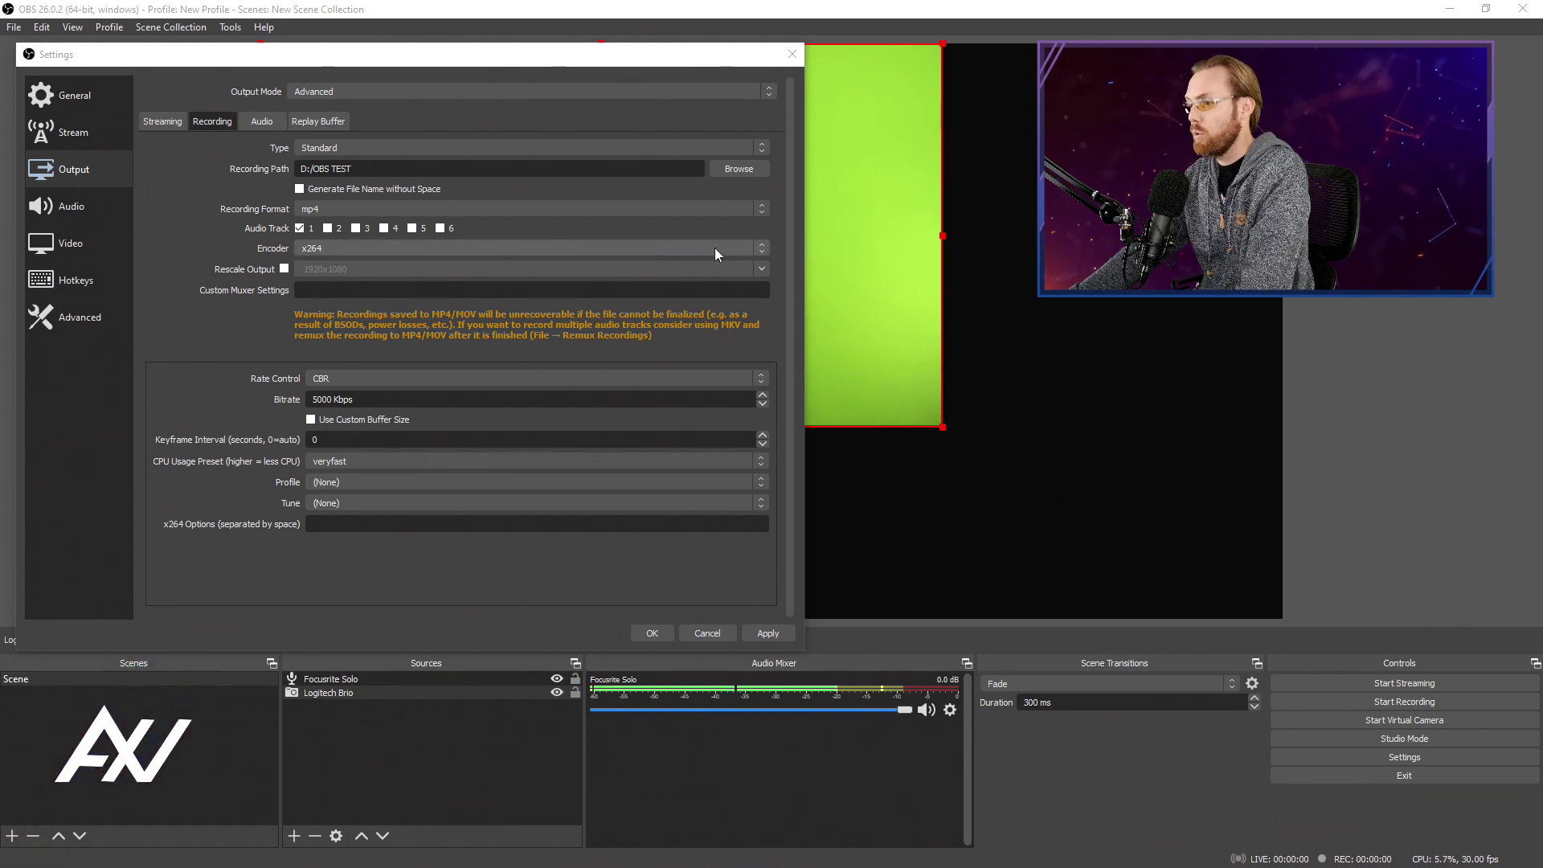
- Try the VBR rate control for the recording encoder and switch back to CBR
left_click(761, 378)
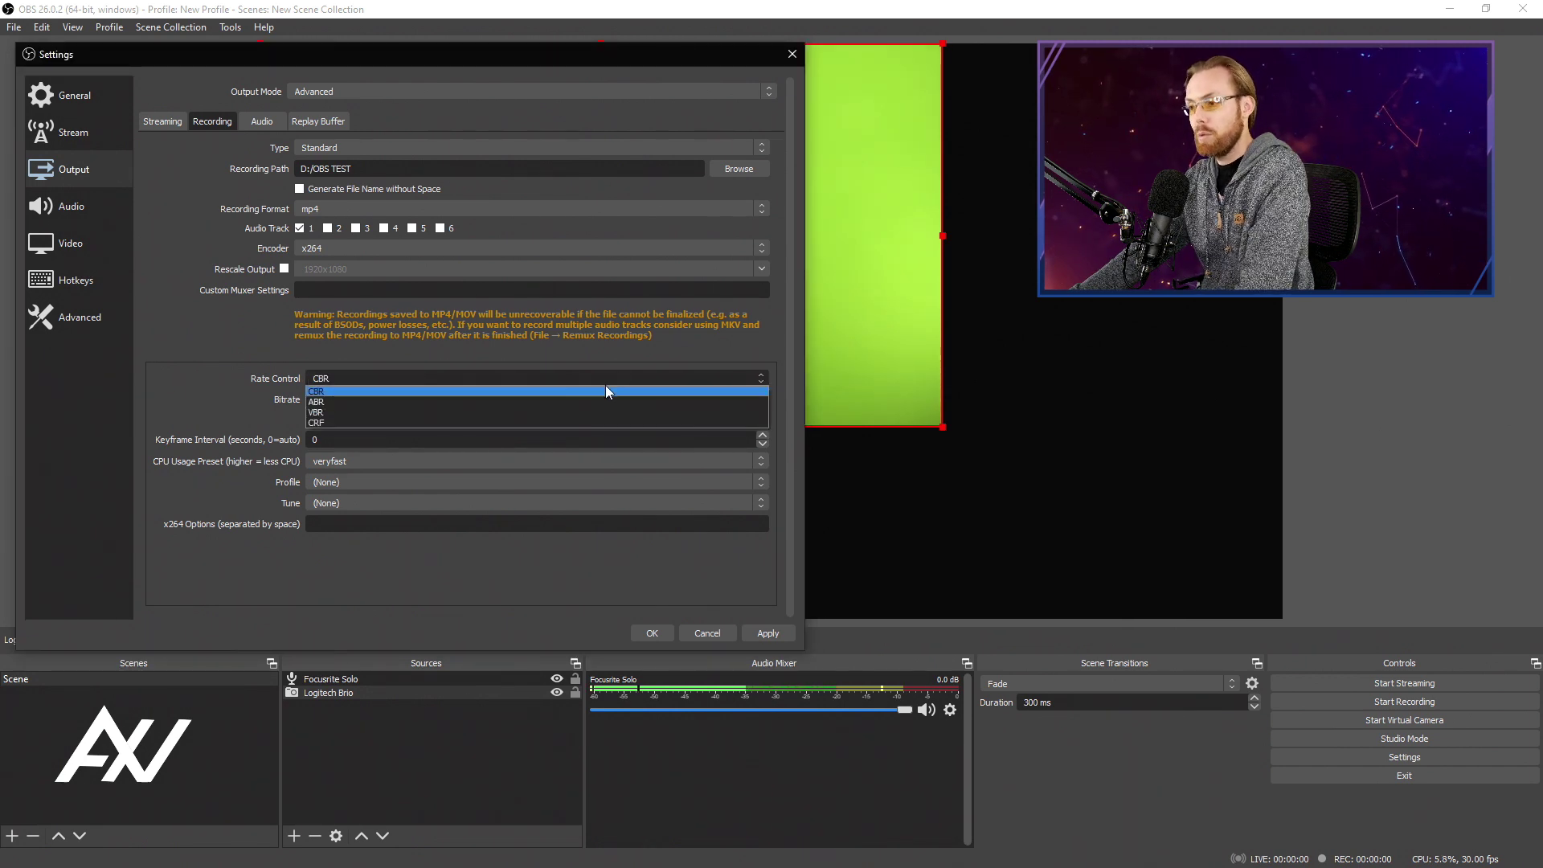
left_click(589, 412)
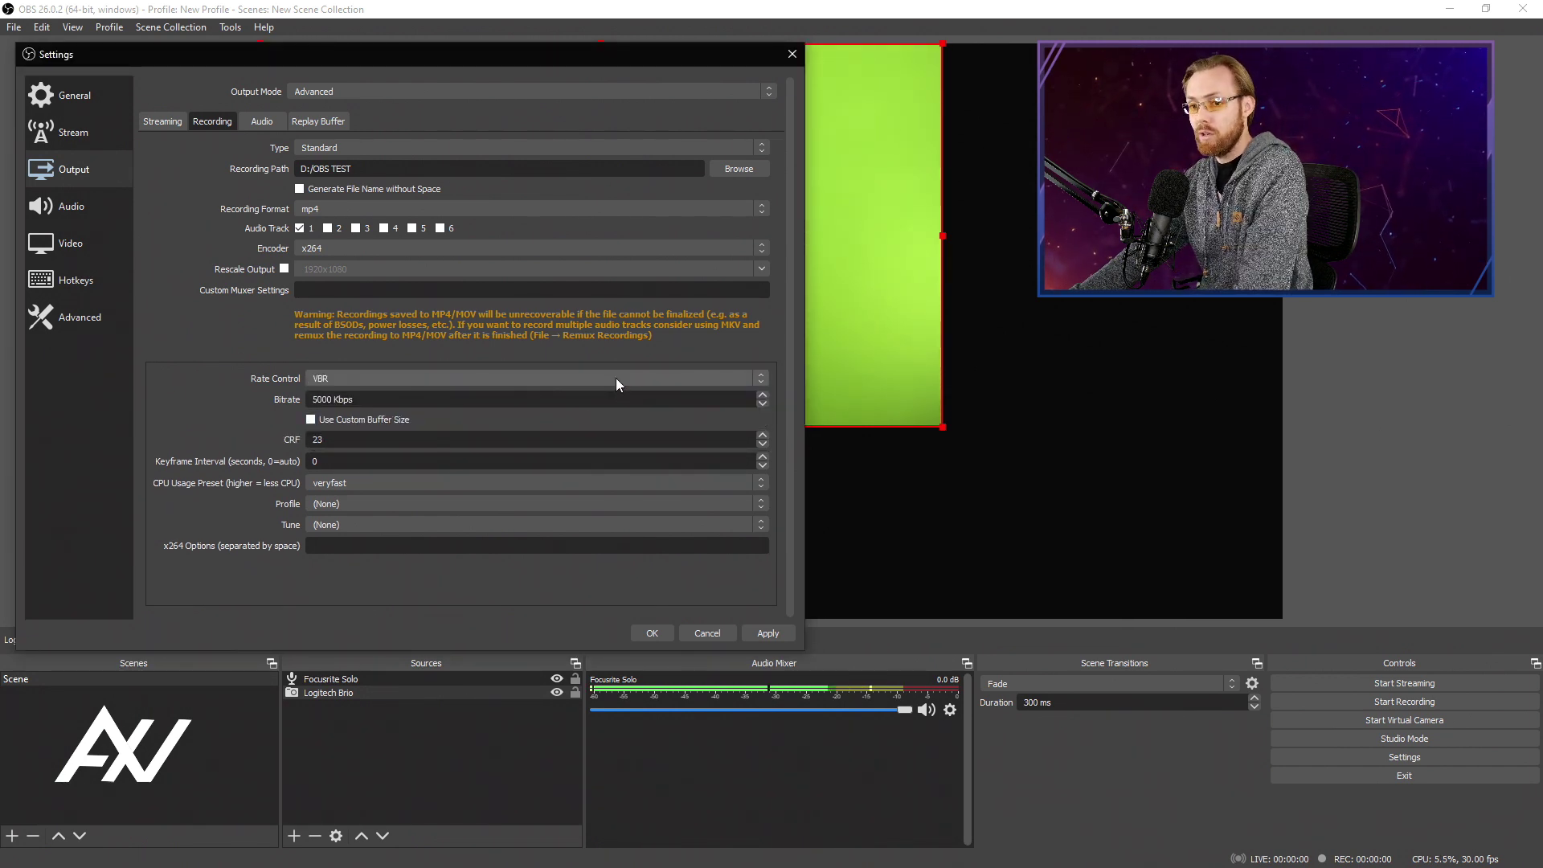
left_click(610, 383)
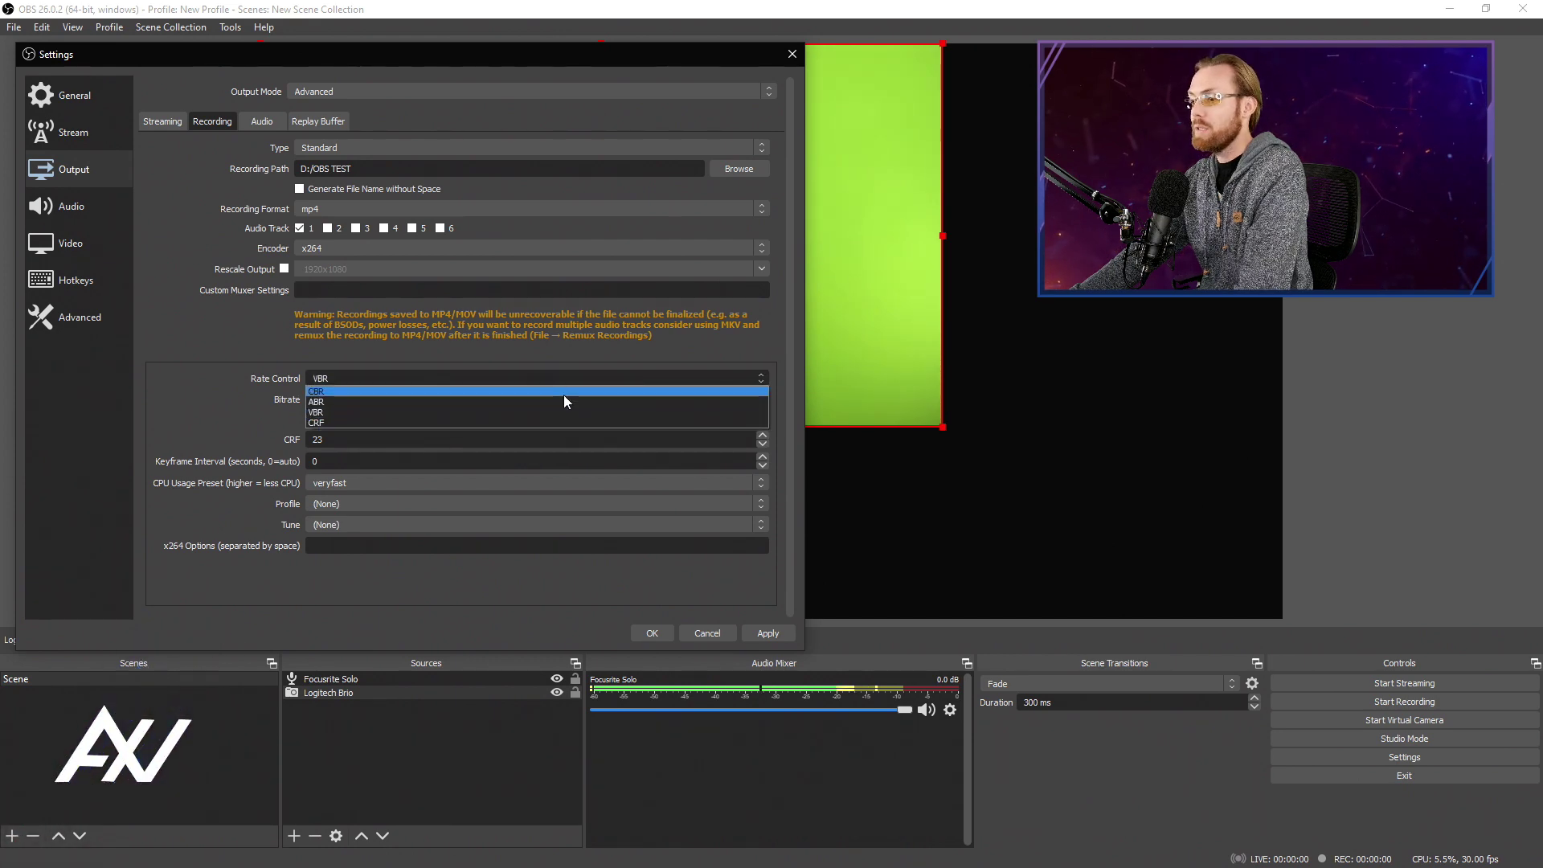
left_click(562, 393)
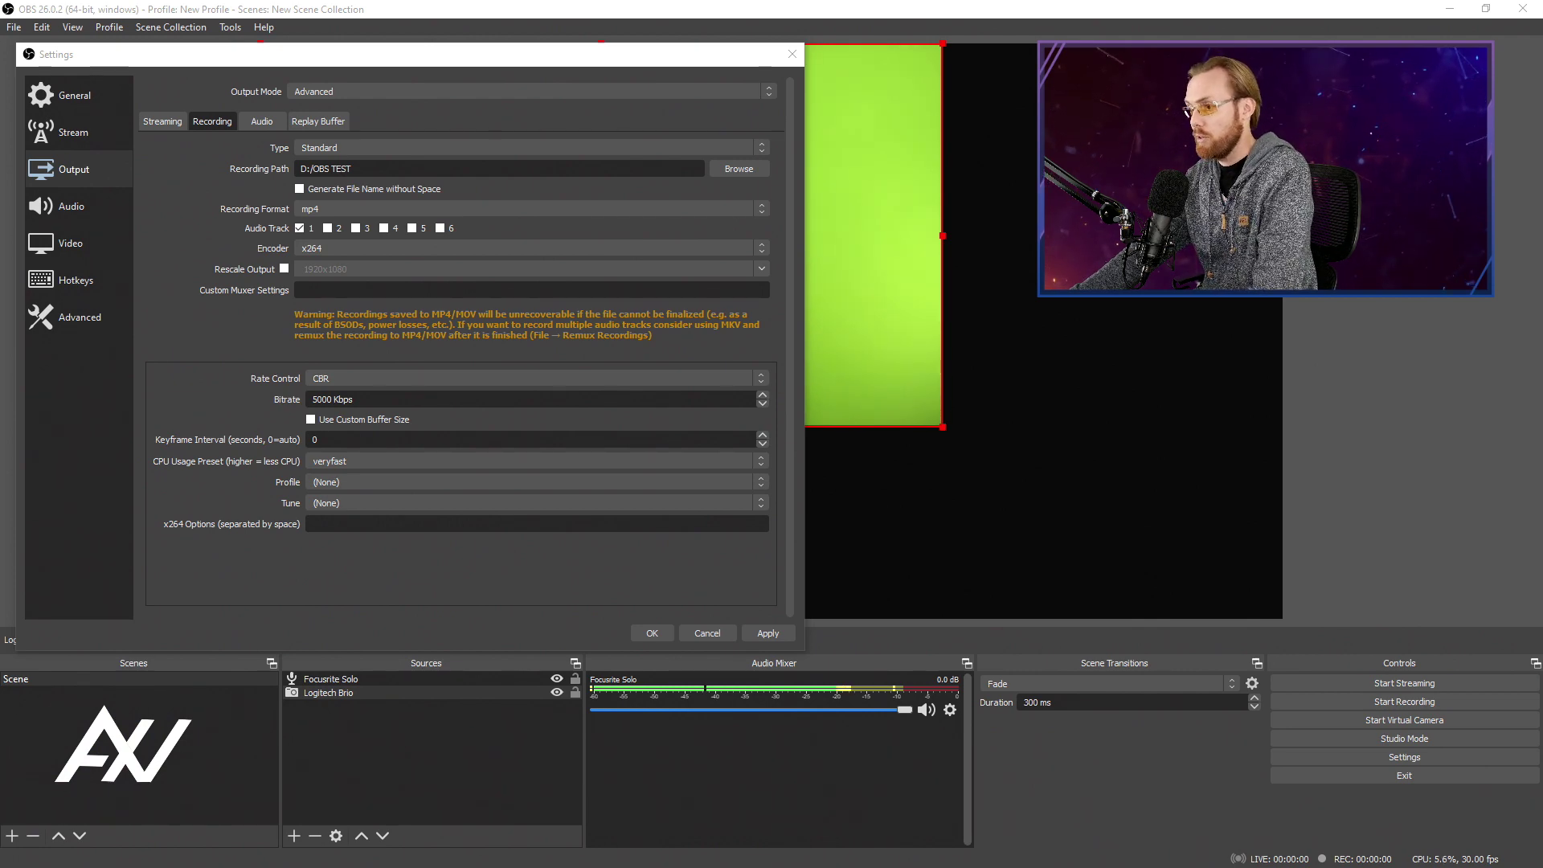
- Set the recording bitrate to 8000 Kbps
double_click(332, 397)
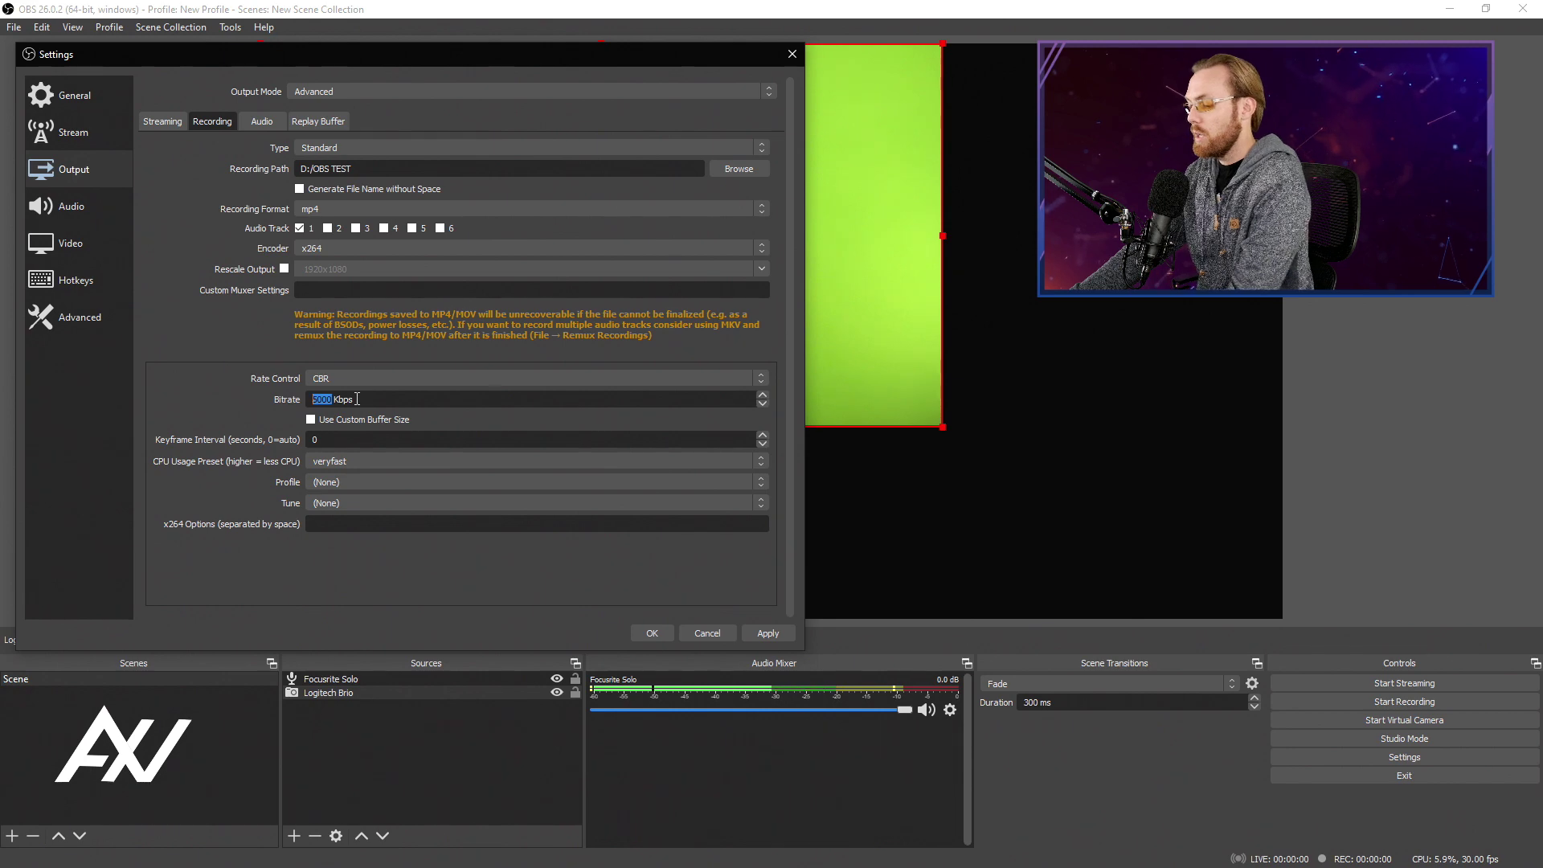
type("8000")
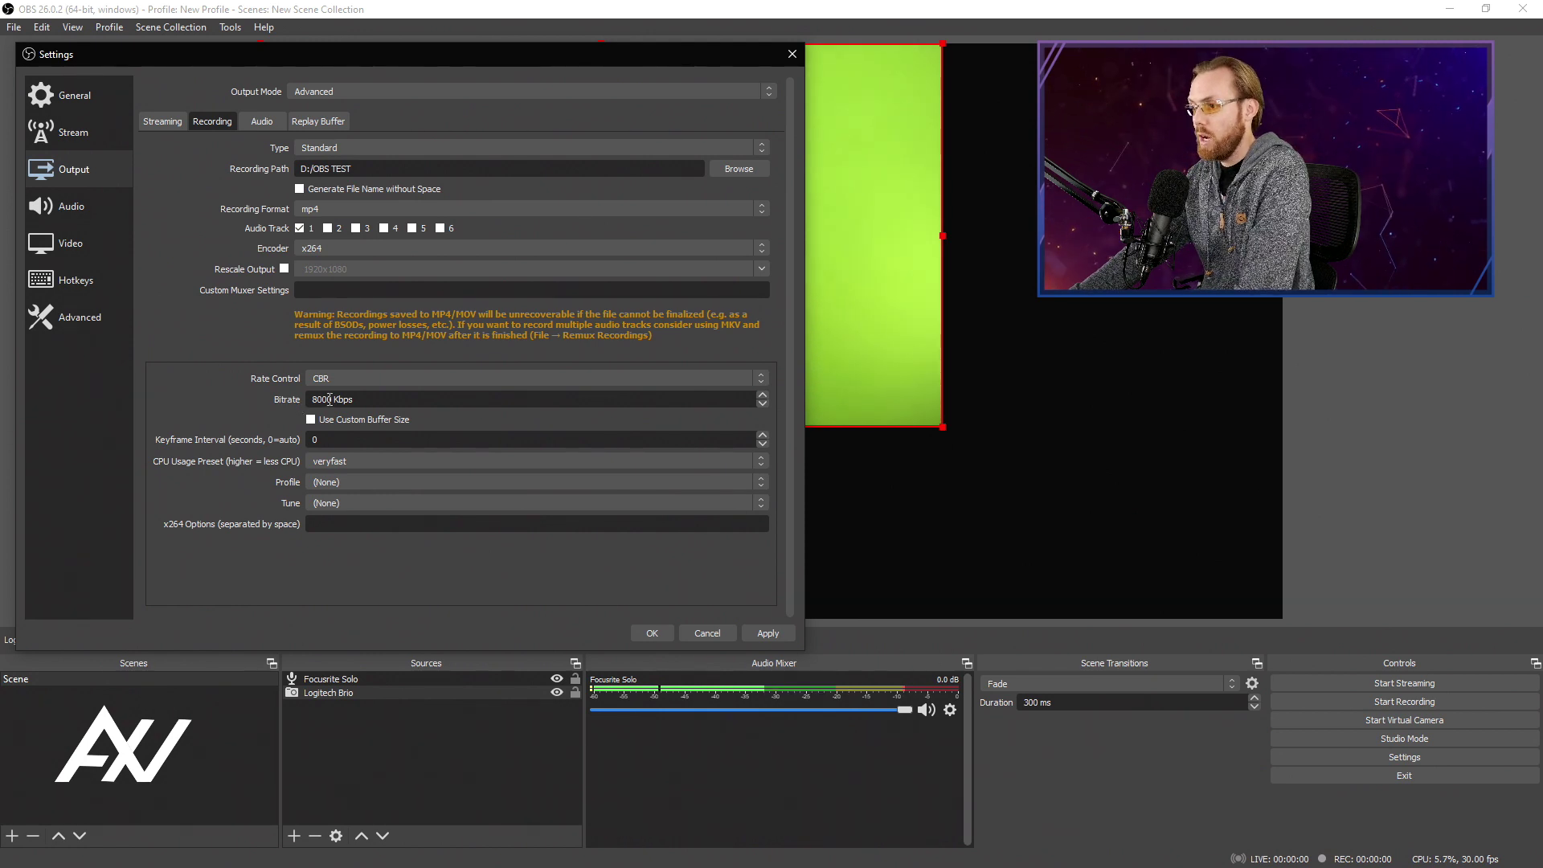
- Try a recording bitrate of 12000 Kbps and return it to 8000 Kbps
left_click_drag(322, 400, 301, 404)
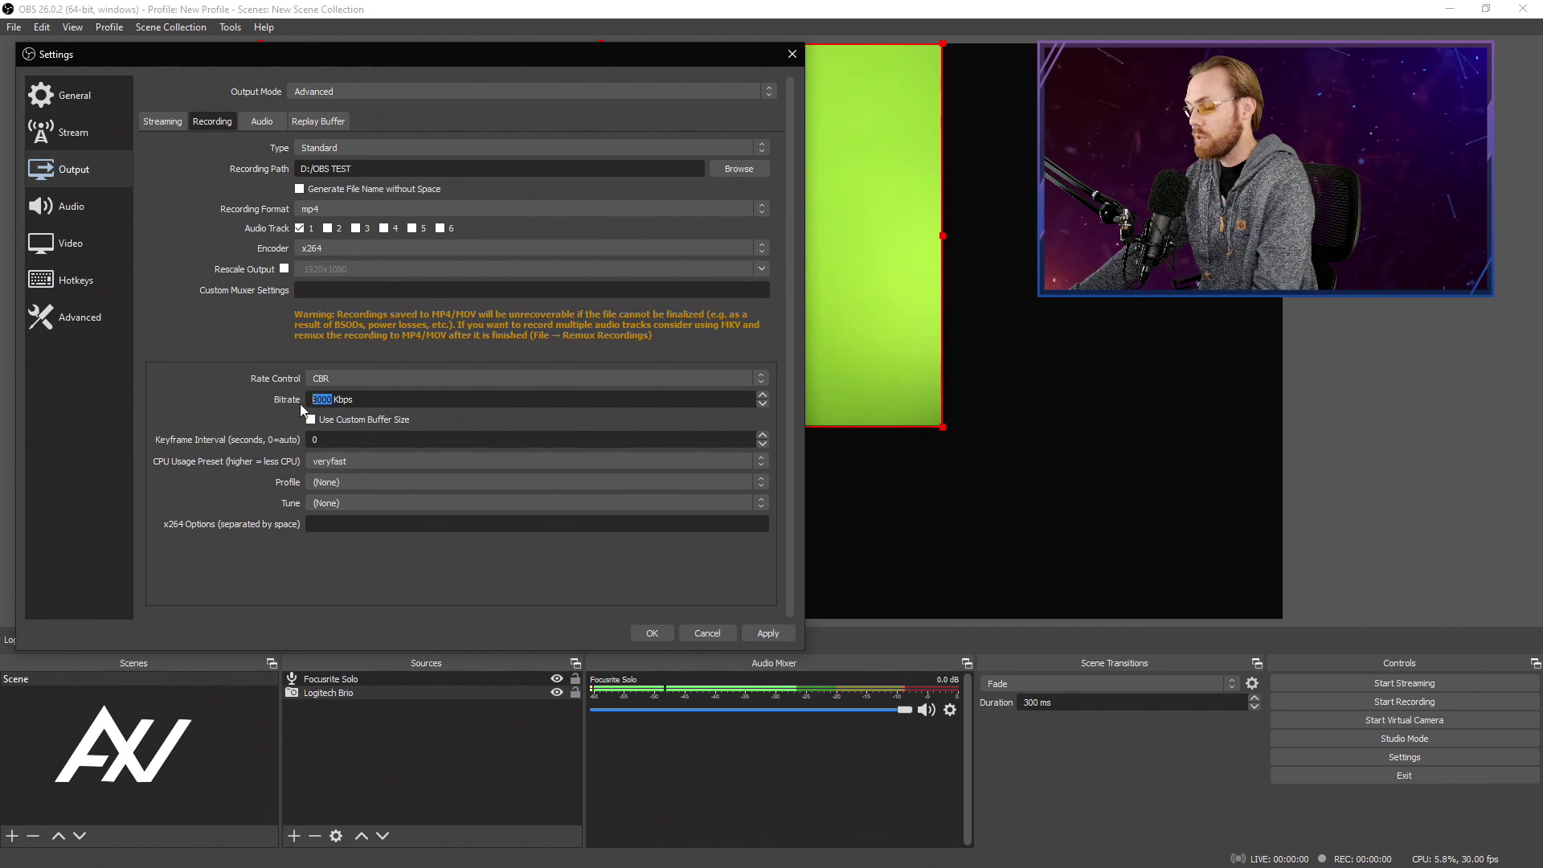
type("12000")
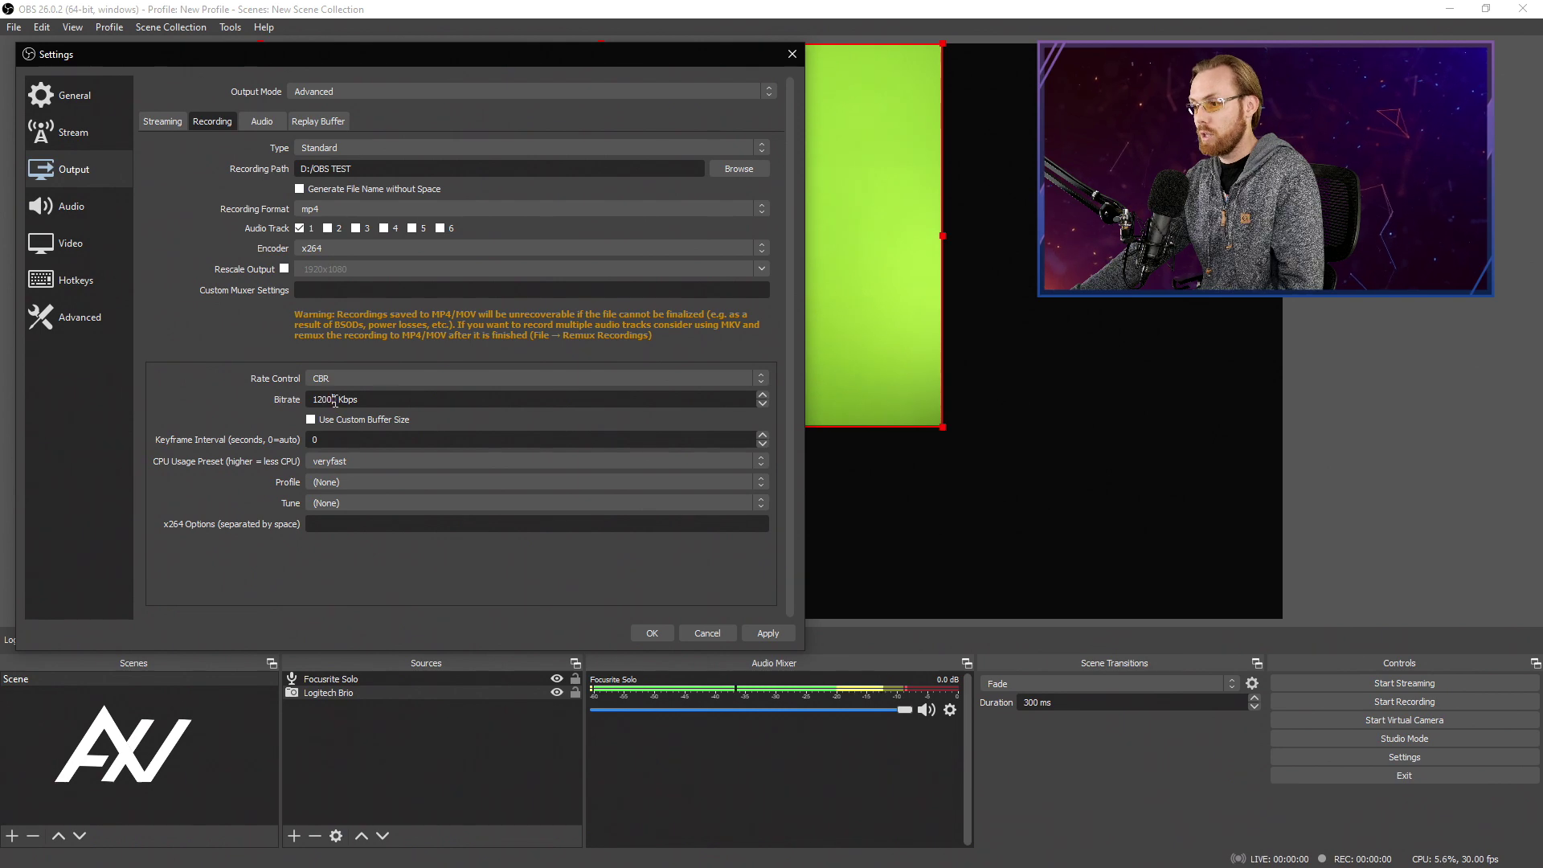
left_click_drag(338, 398, 309, 398)
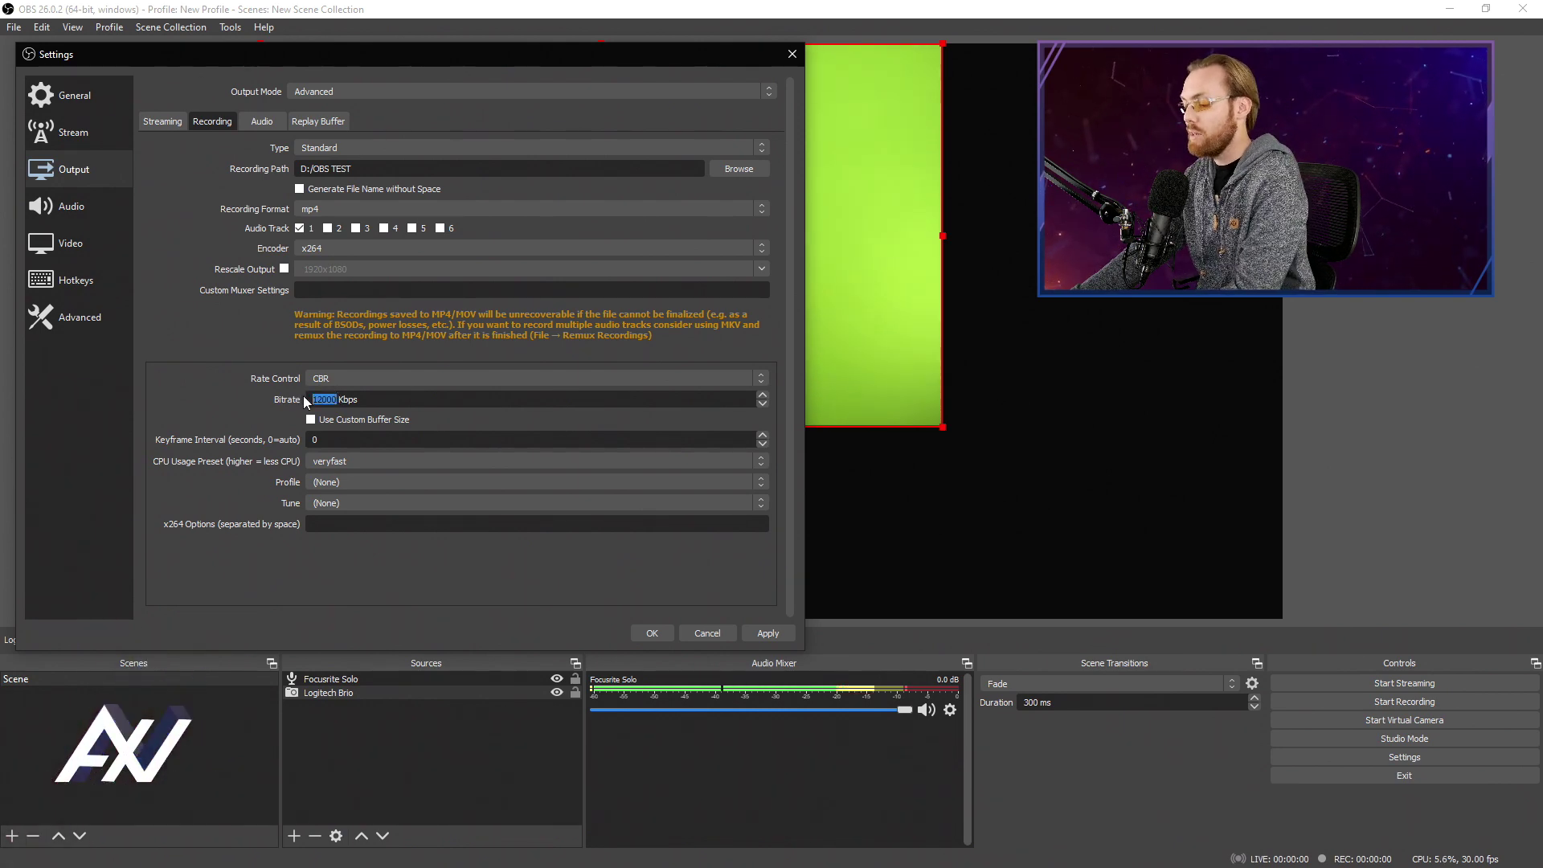
type("8000")
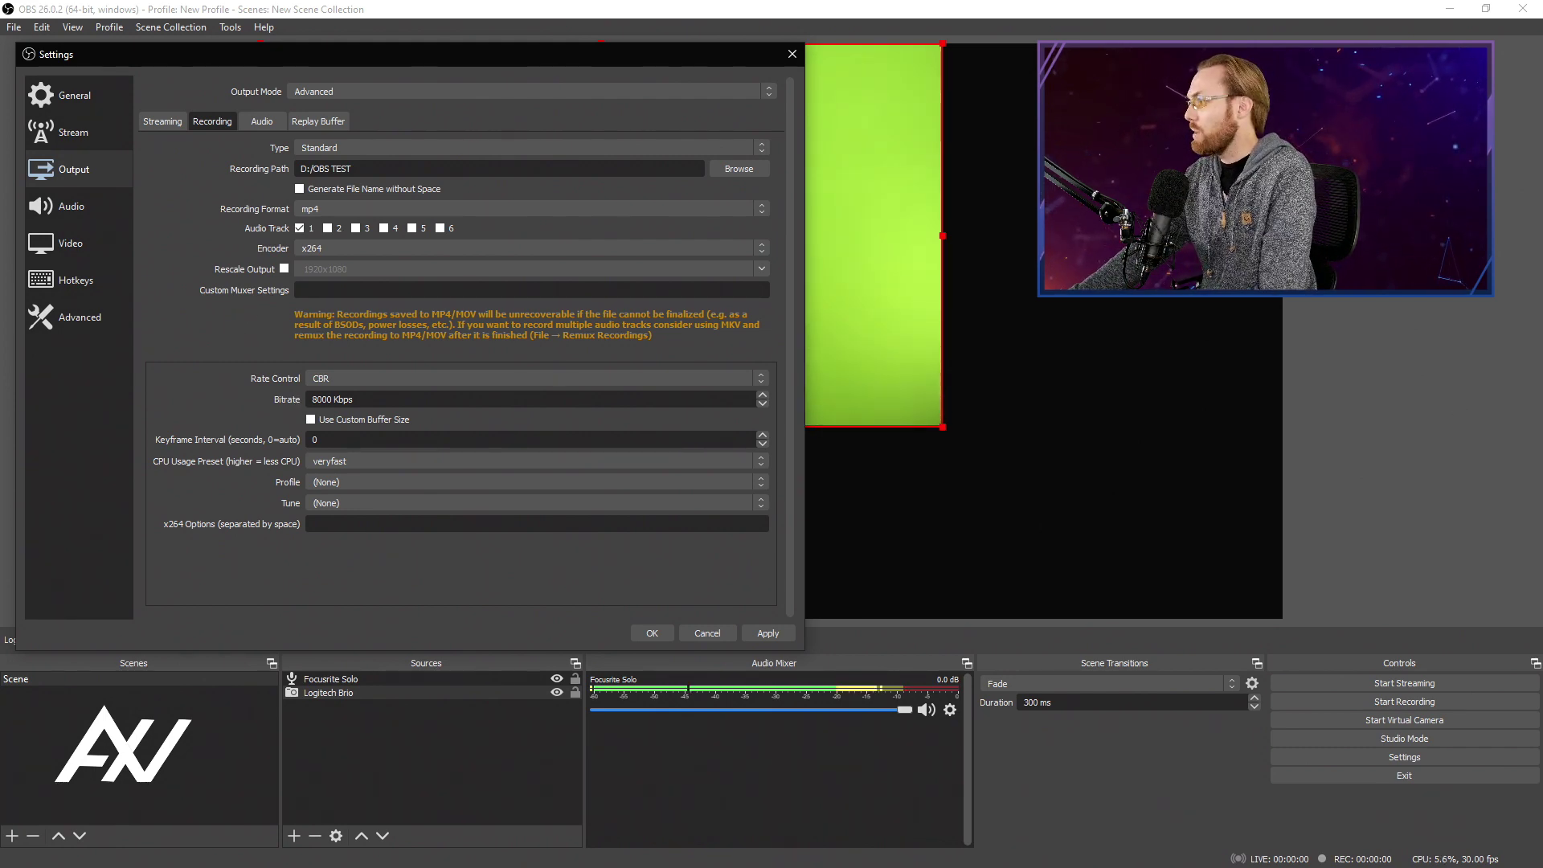
left_click_drag(21, 436, 119, 438)
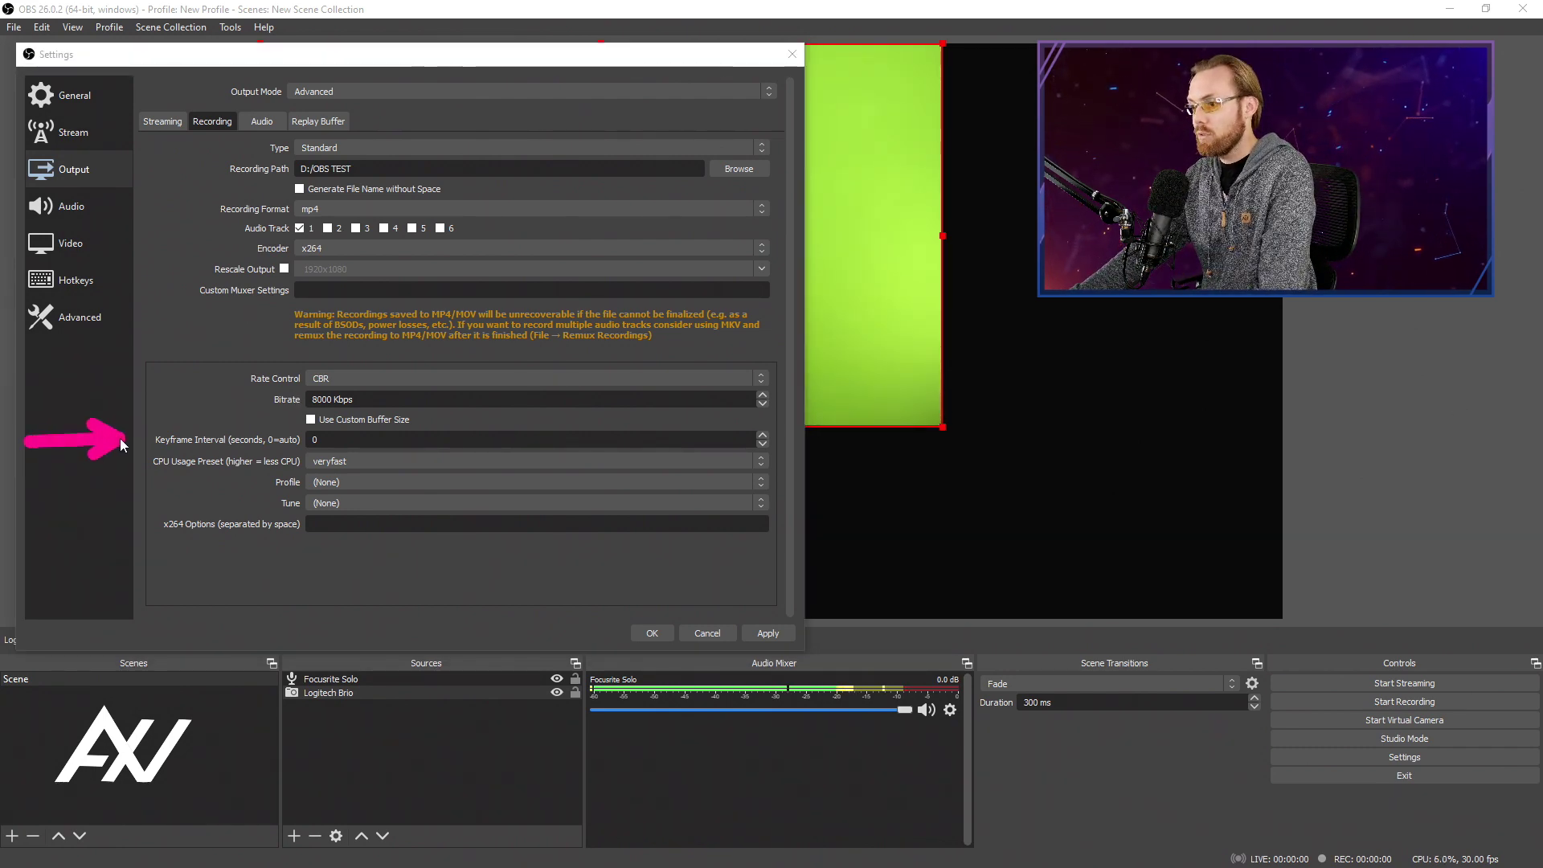
left_click_drag(57, 482, 265, 486)
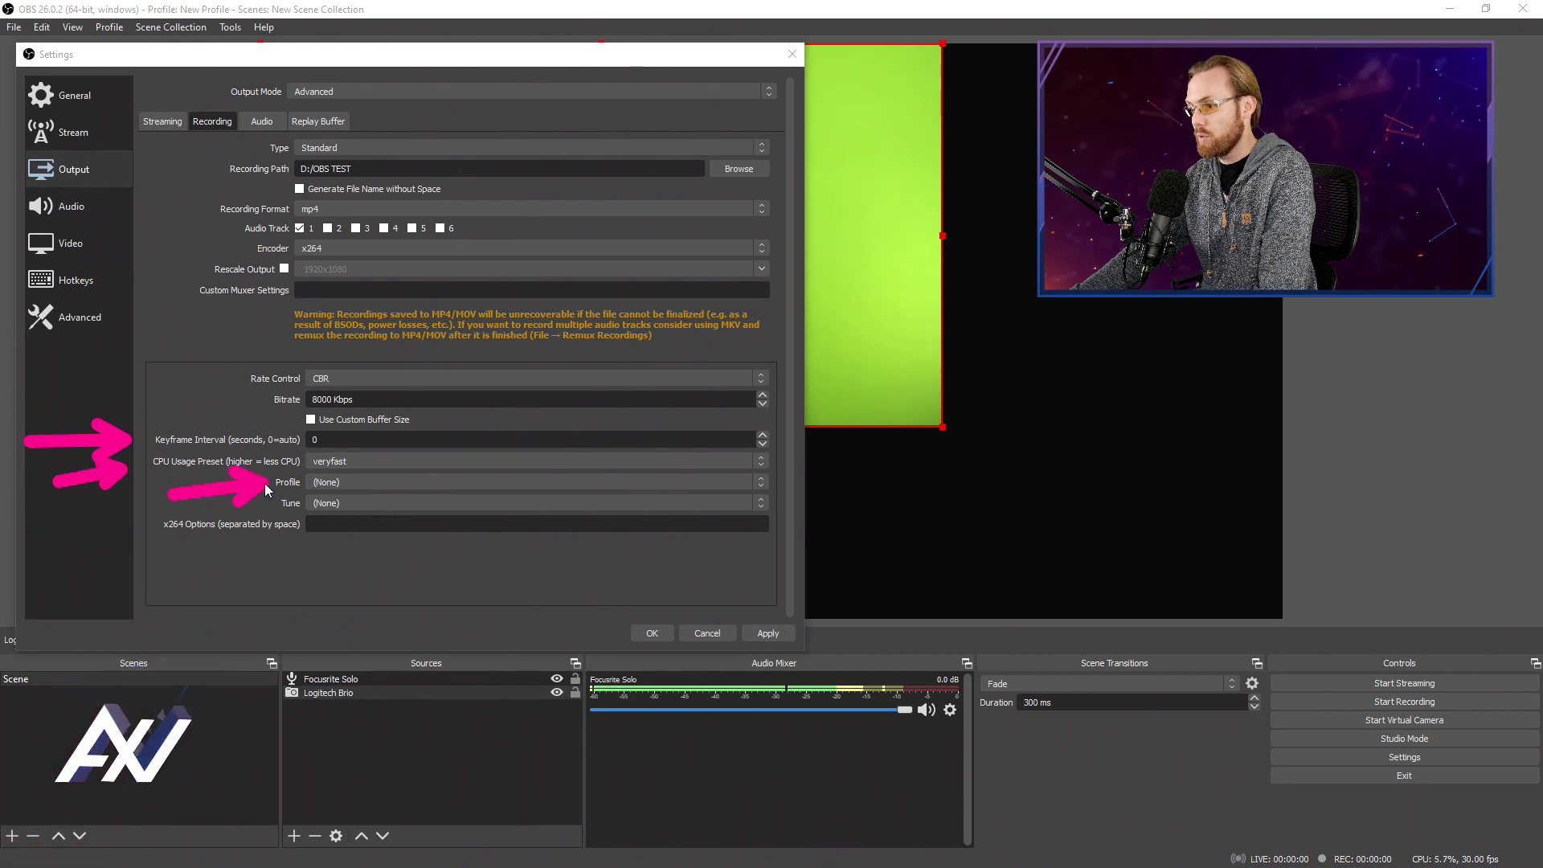
left_click_drag(138, 548, 268, 515)
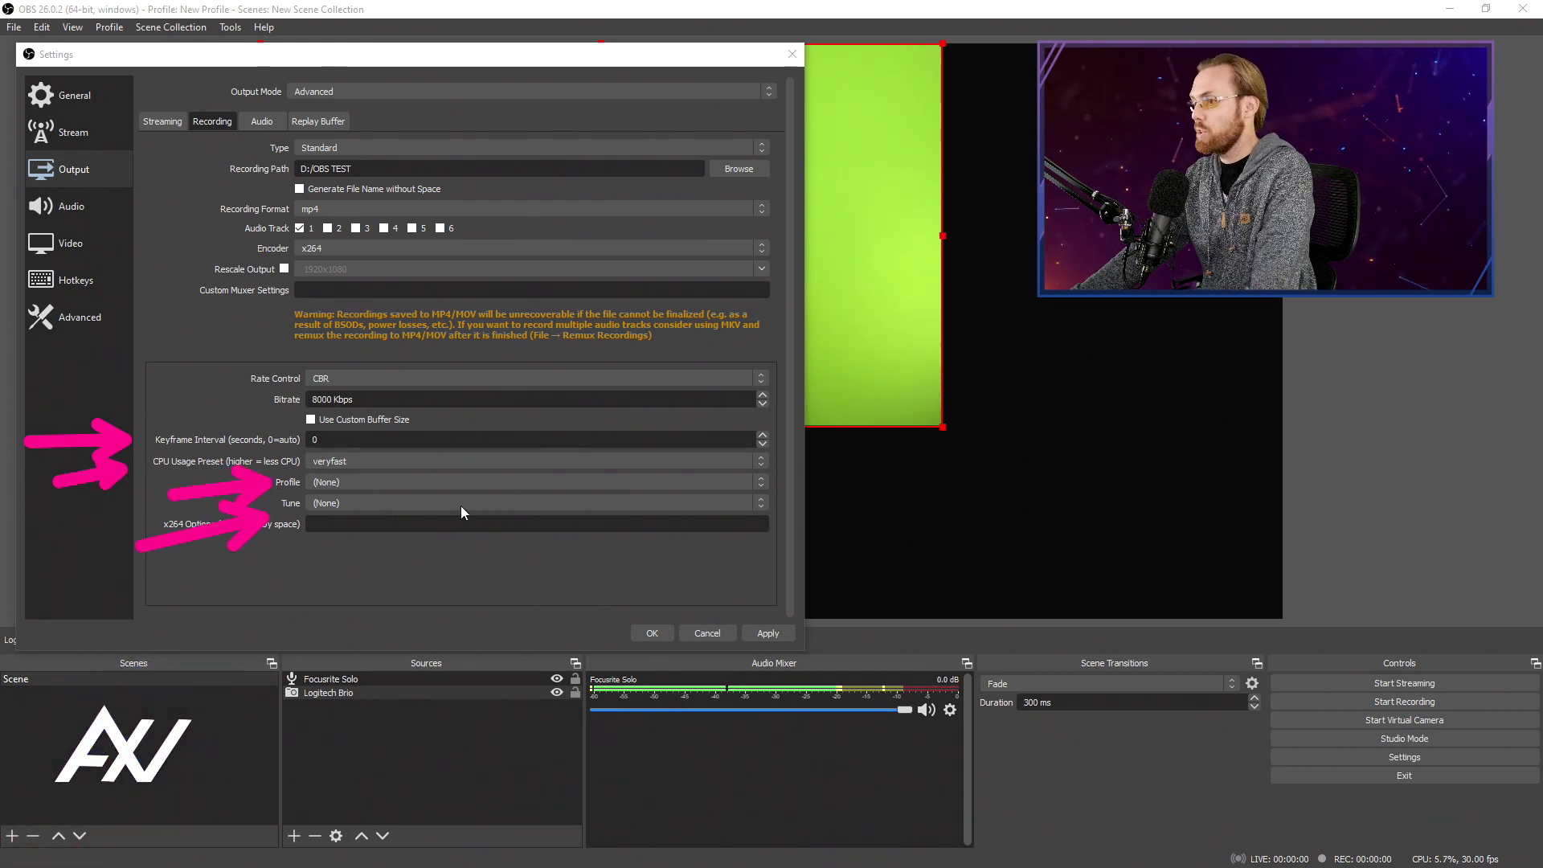
key("Escape")
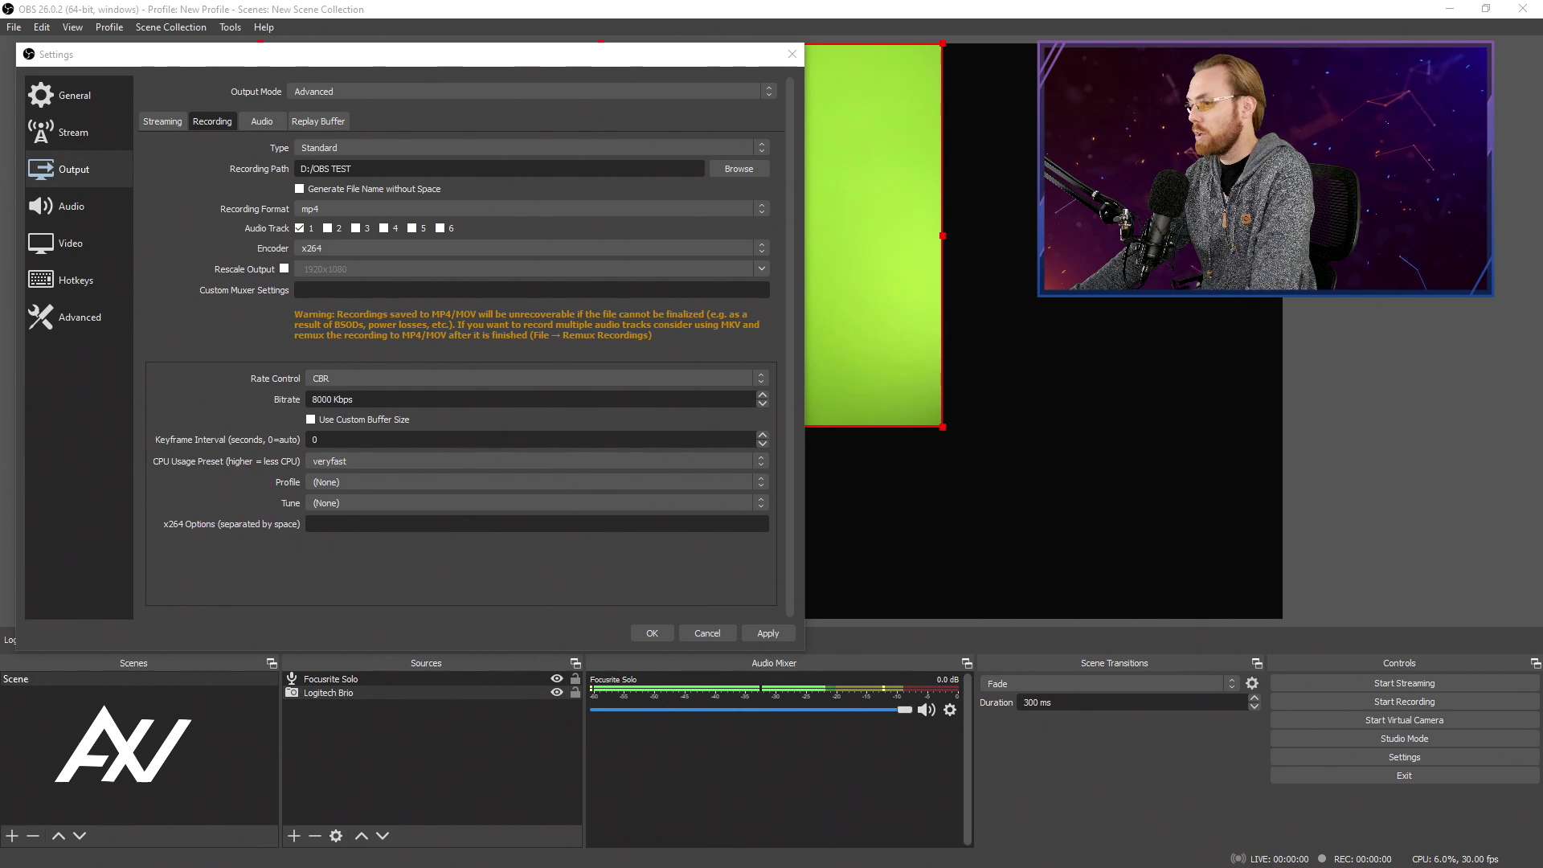
left_click_drag(773, 370, 770, 609)
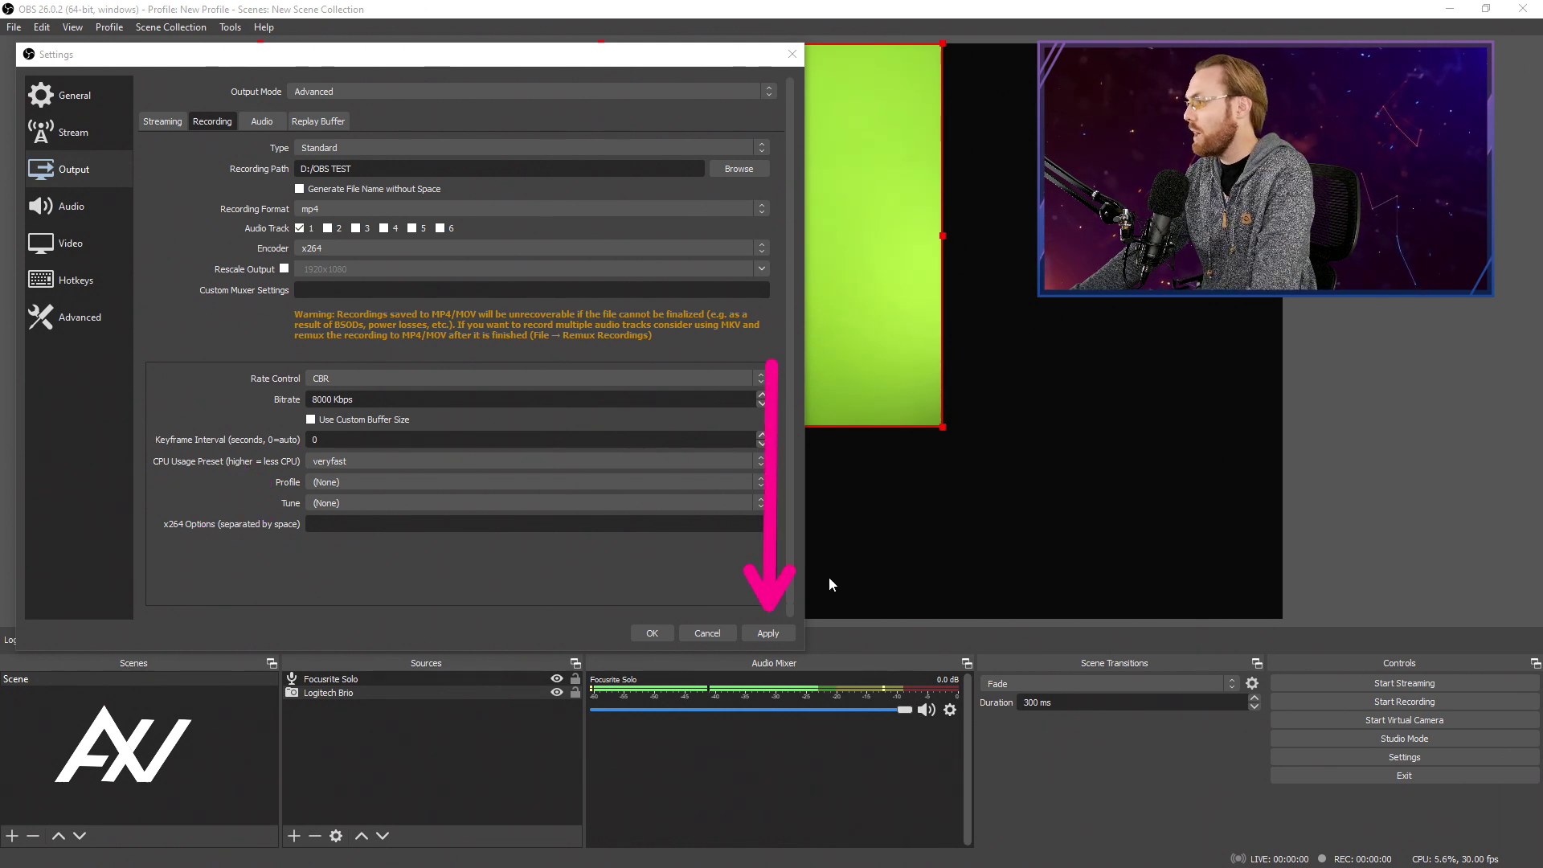
key("Escape")
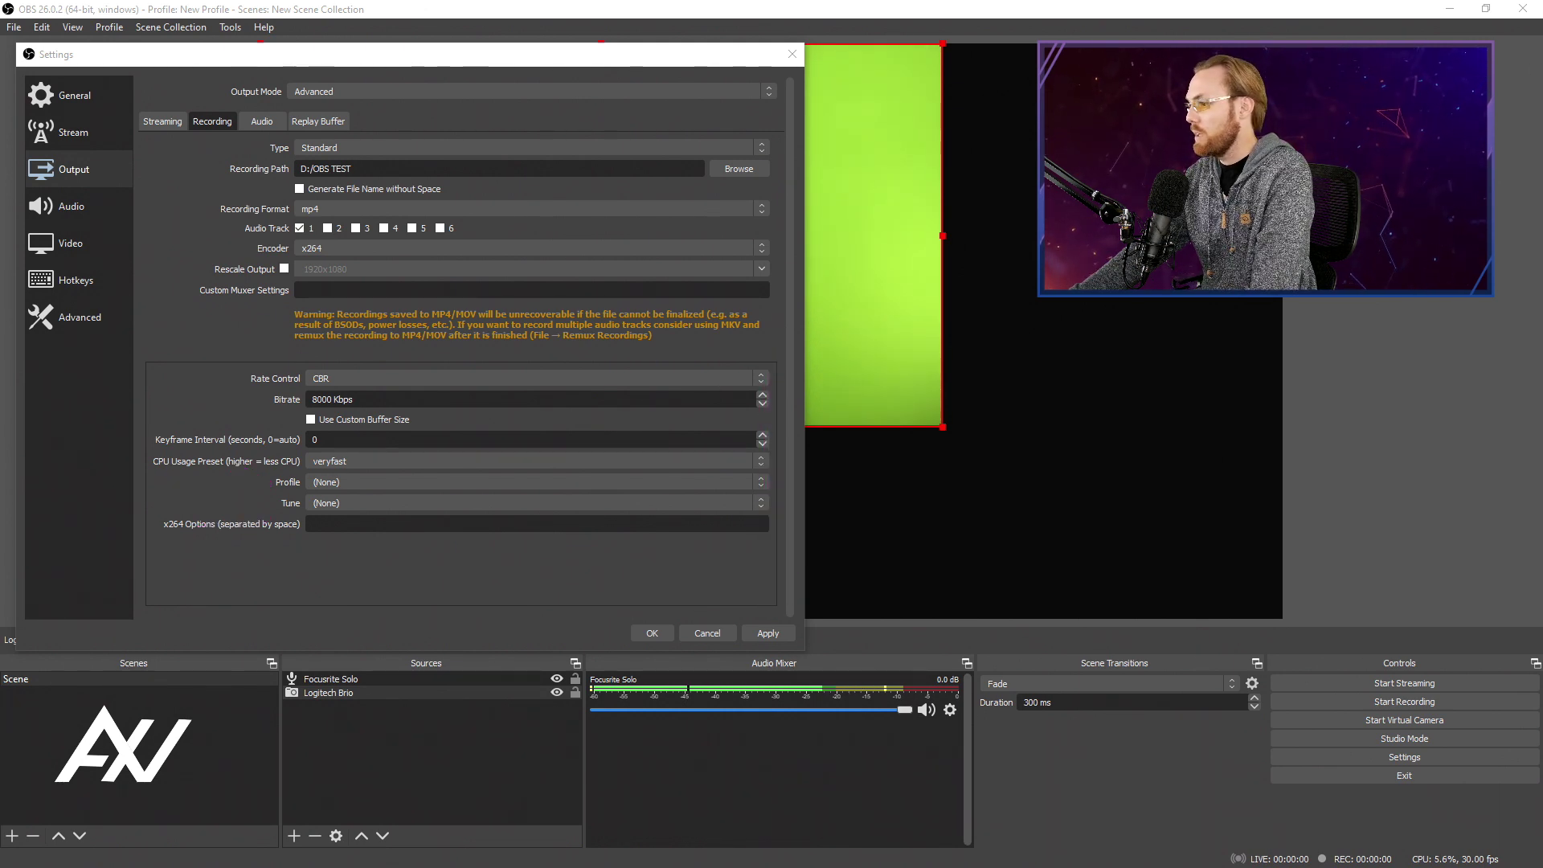
- Apply the recording settings, set Track 1's audio bitrate to 320 in the output's audio settings, and accept the changes
left_click(760, 633)
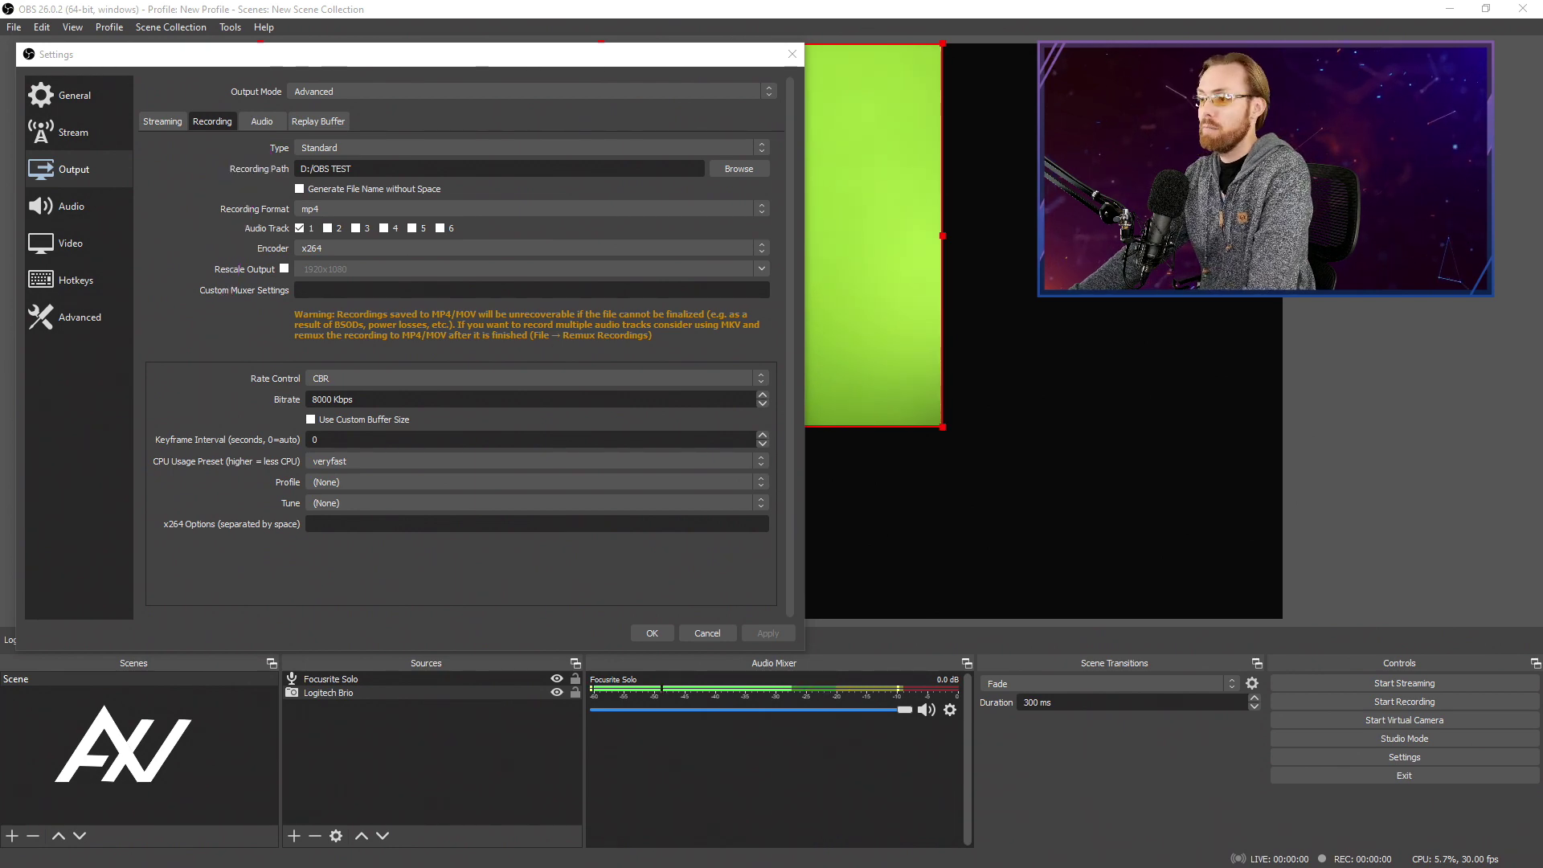
left_click(273, 126)
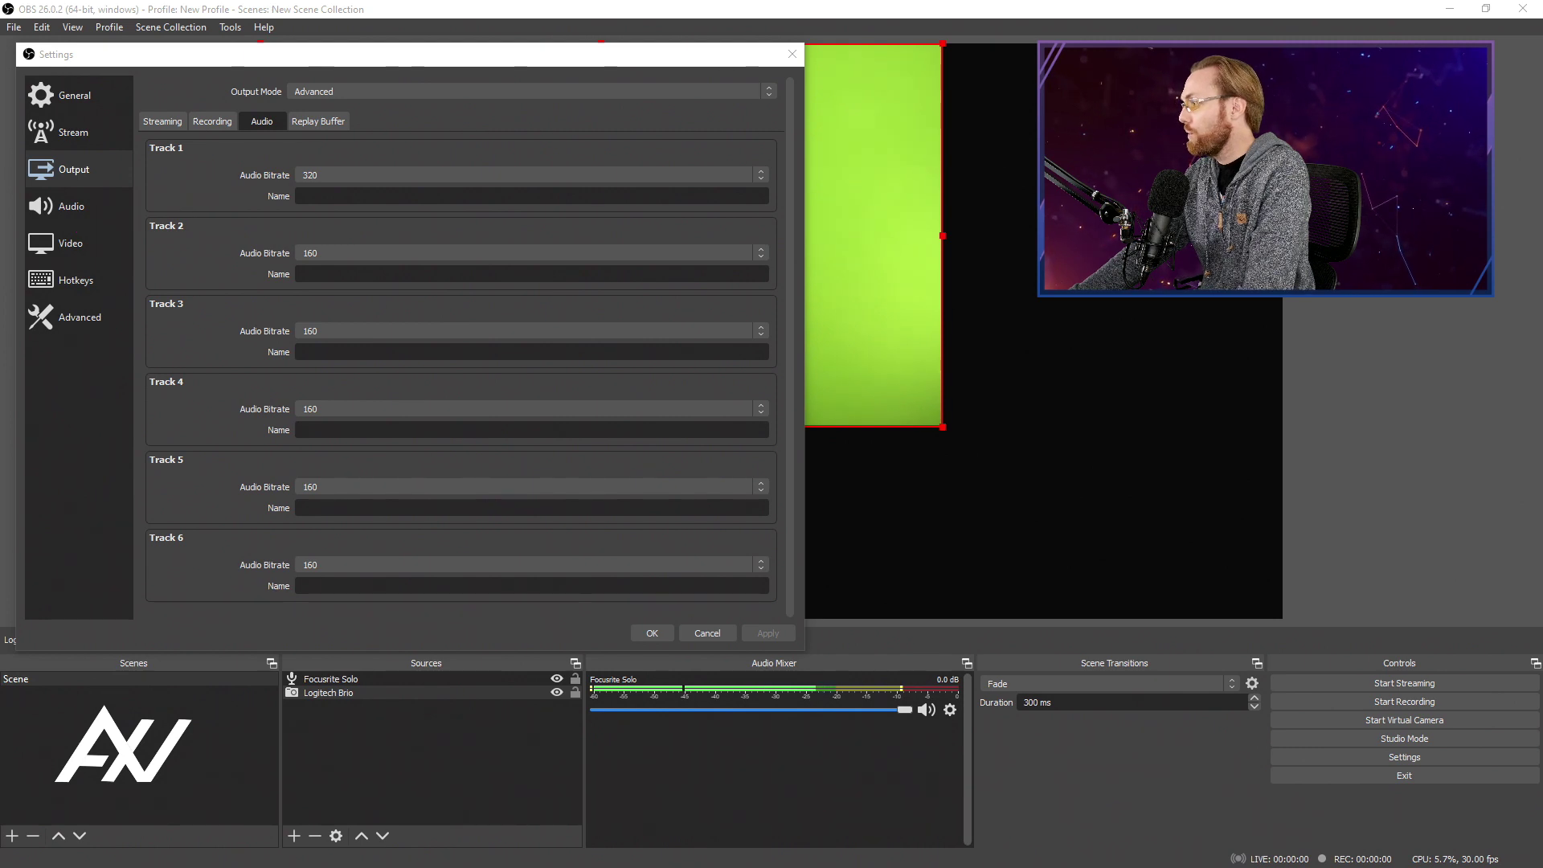
left_click(765, 175)
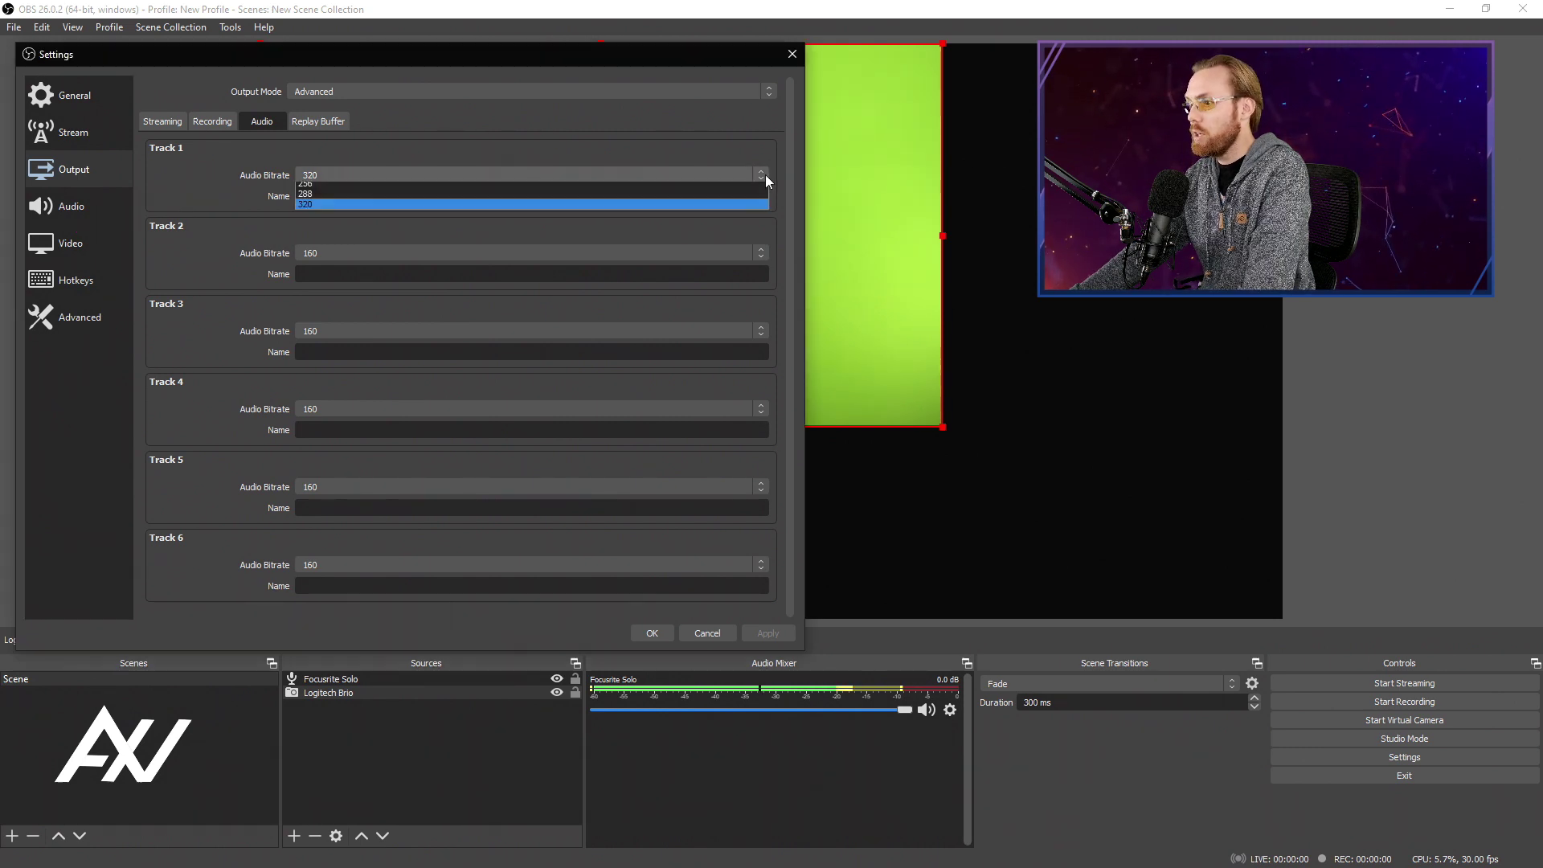
left_click(652, 217)
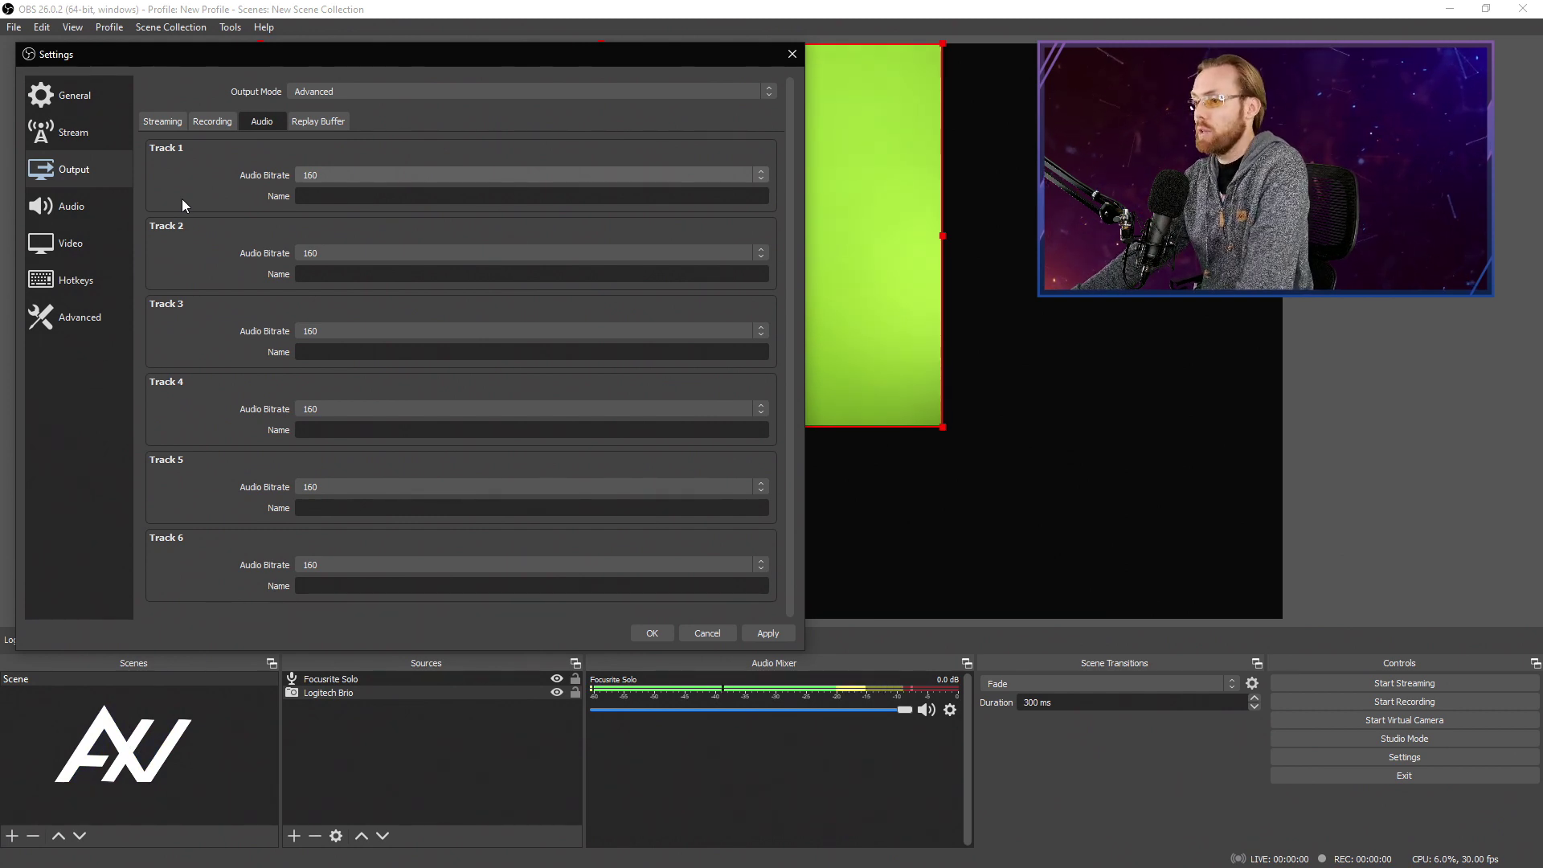
left_click(760, 175)
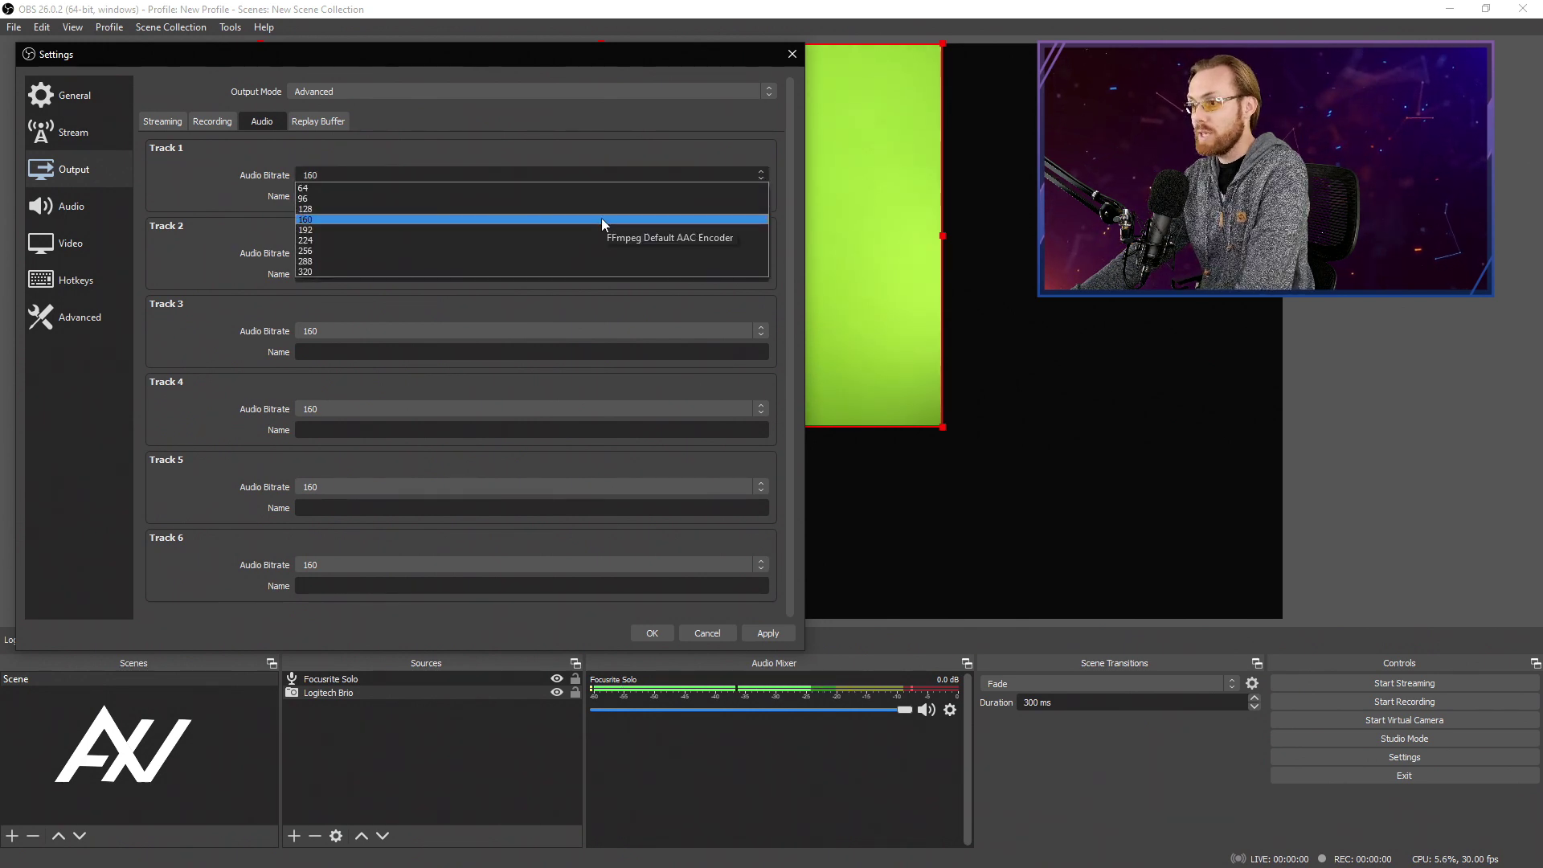
left_click(590, 271)
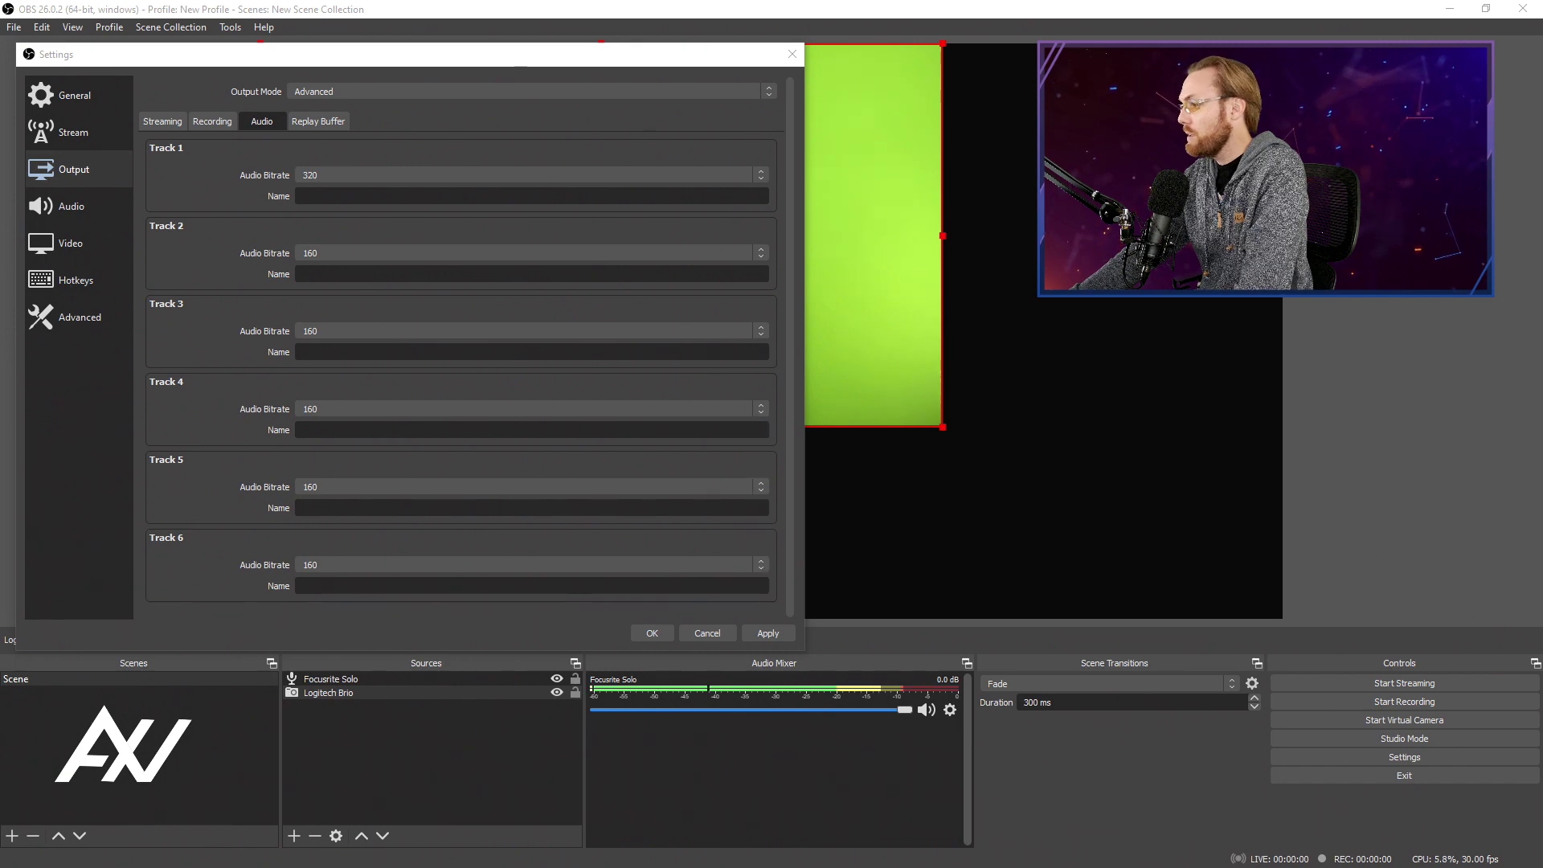
left_click(663, 636)
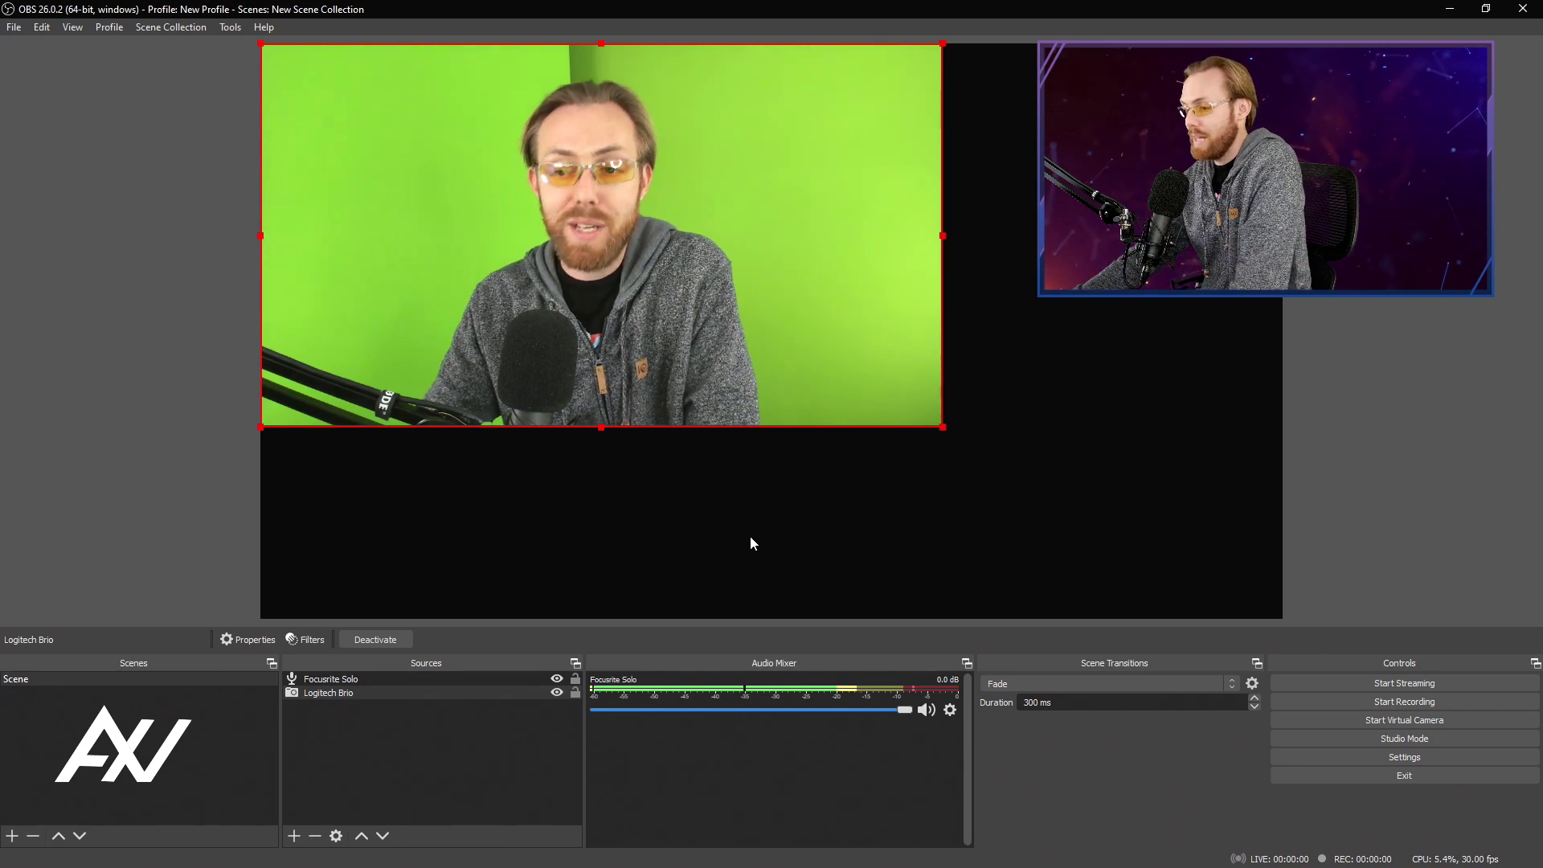
- Fit the Logitech Brio webcam source to the screen and start recording
right_click(365, 183)
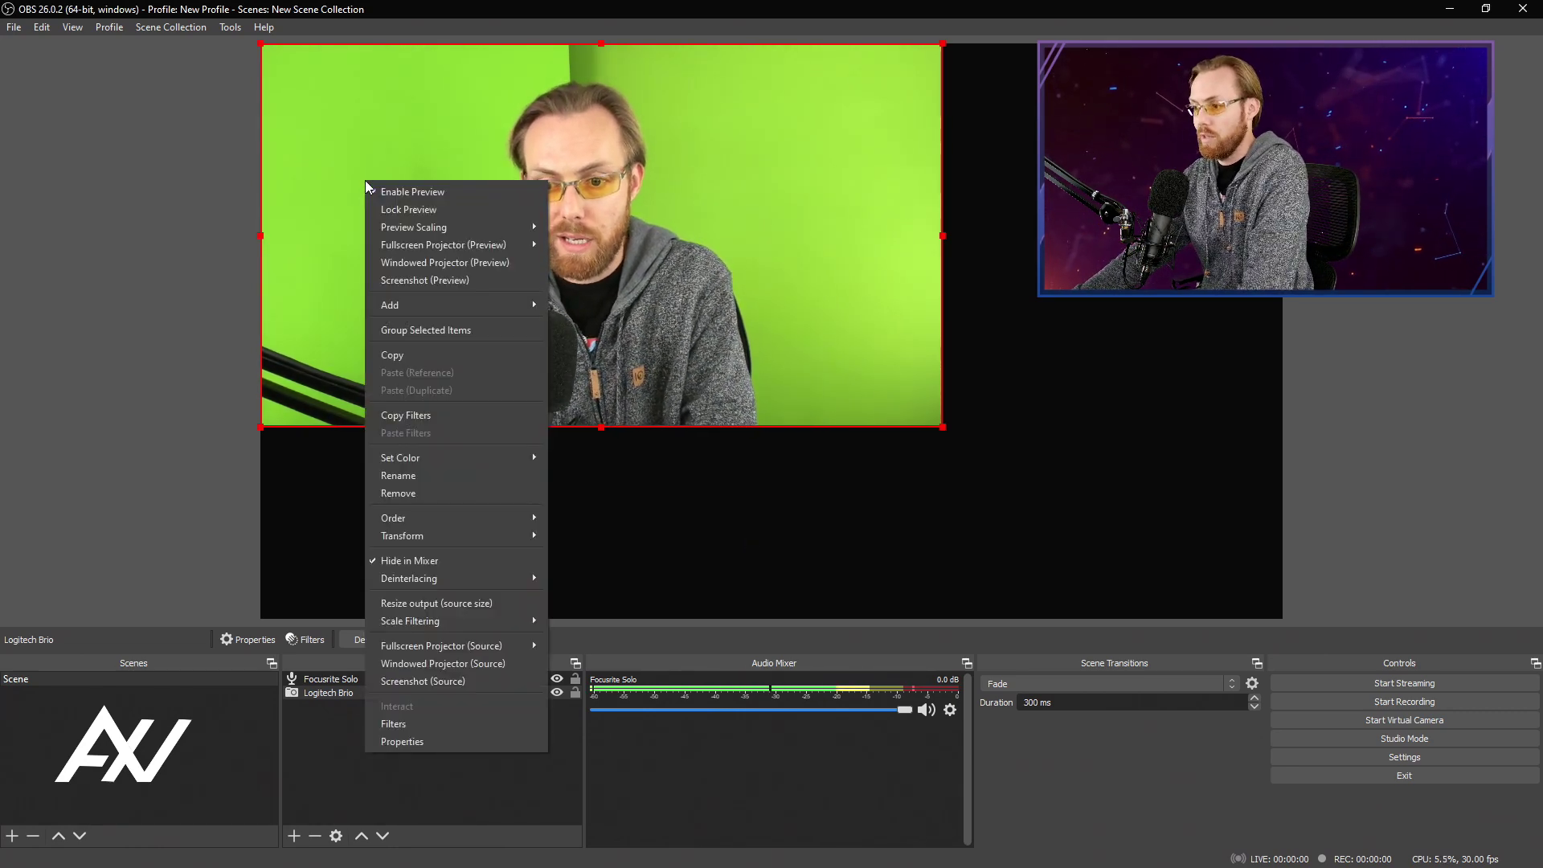
mouse_move(475, 535)
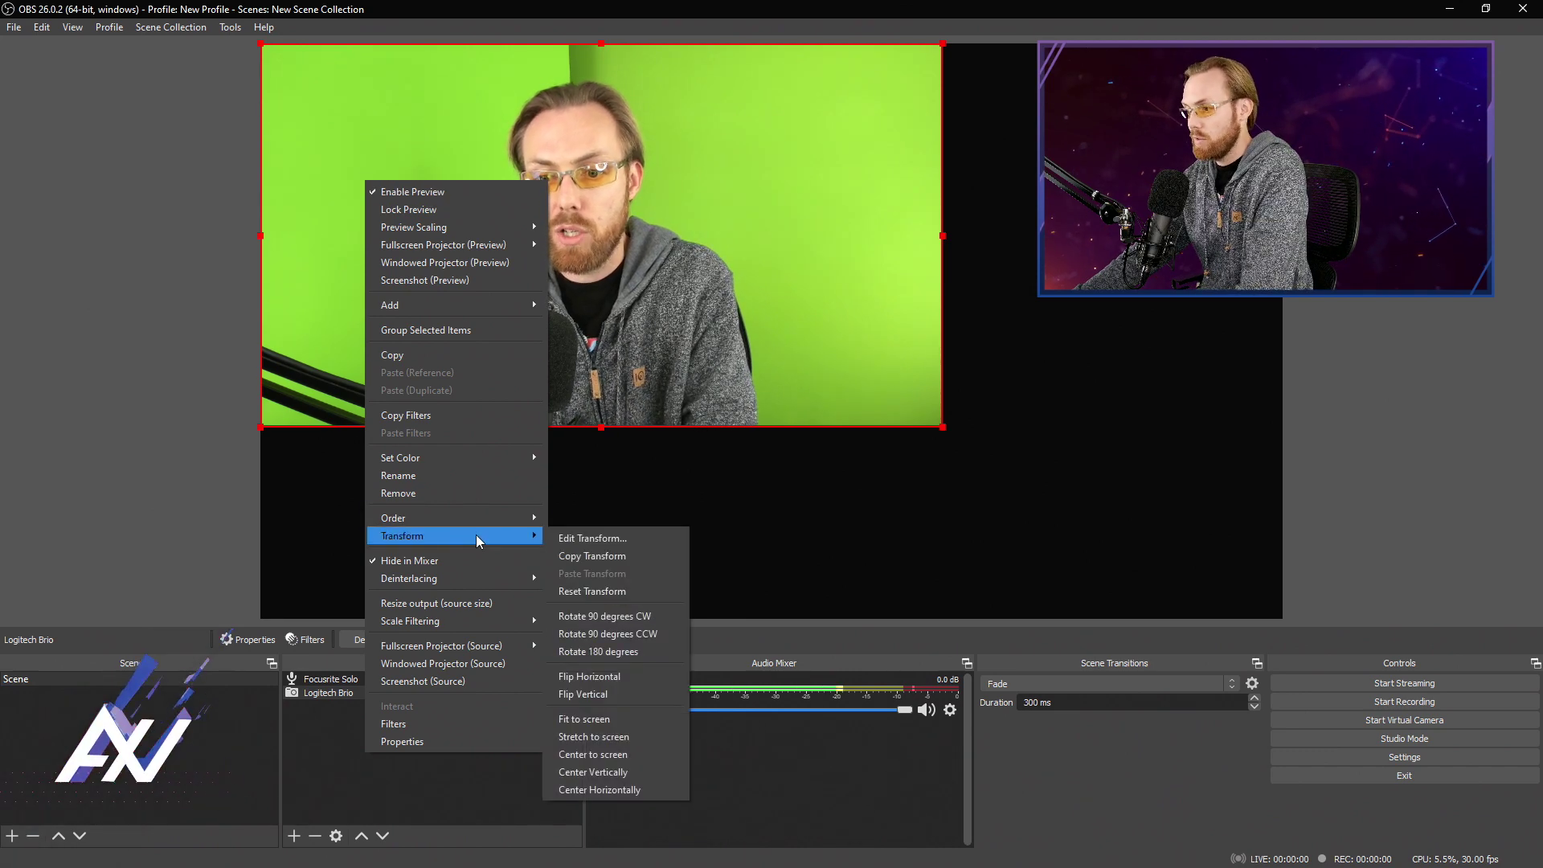
left_click(617, 715)
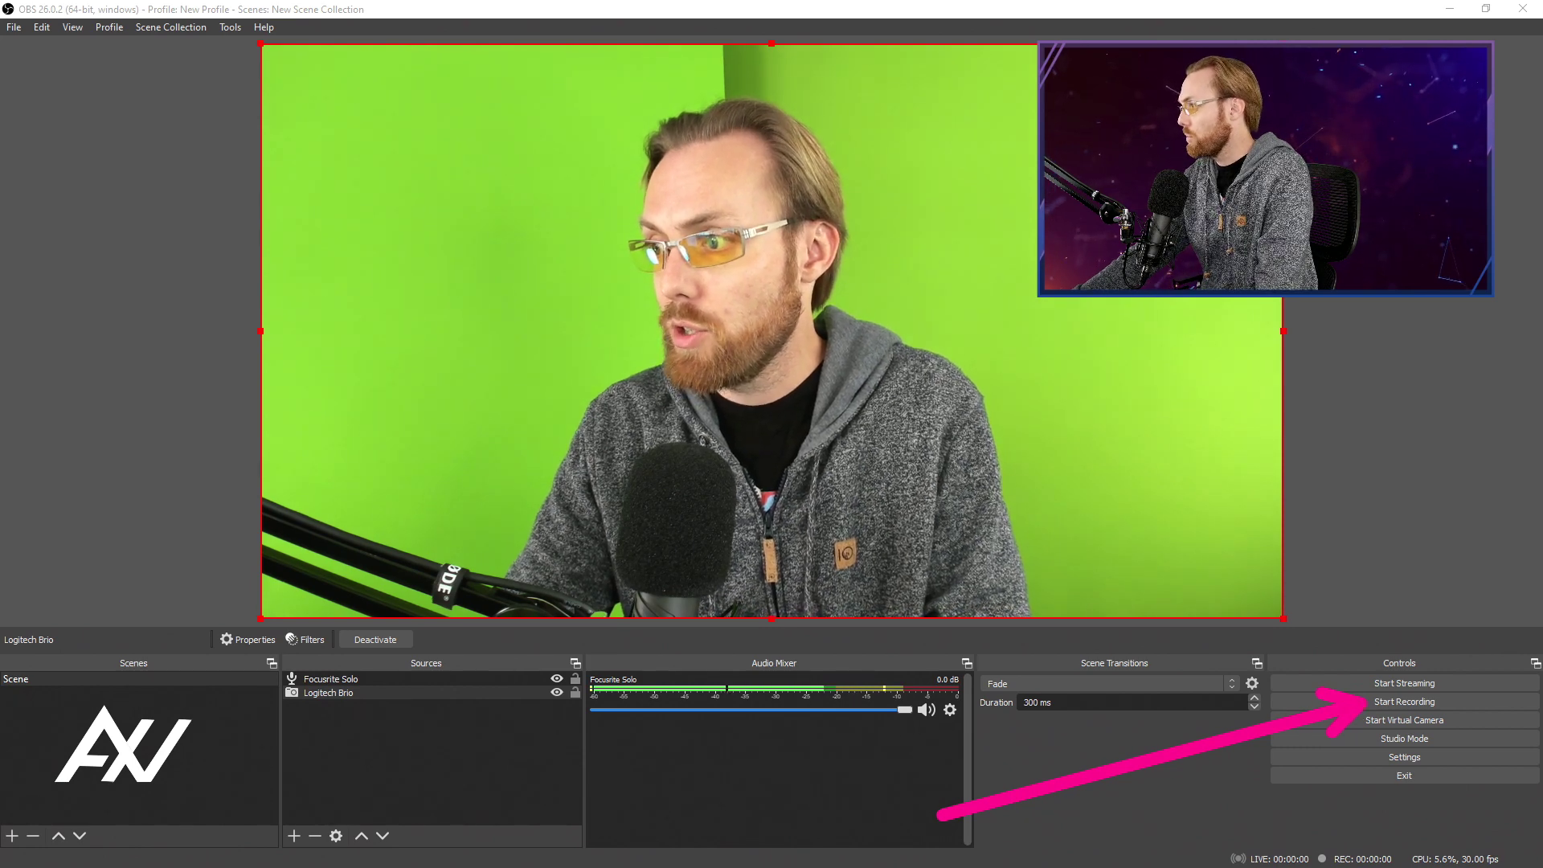
left_click(1462, 701)
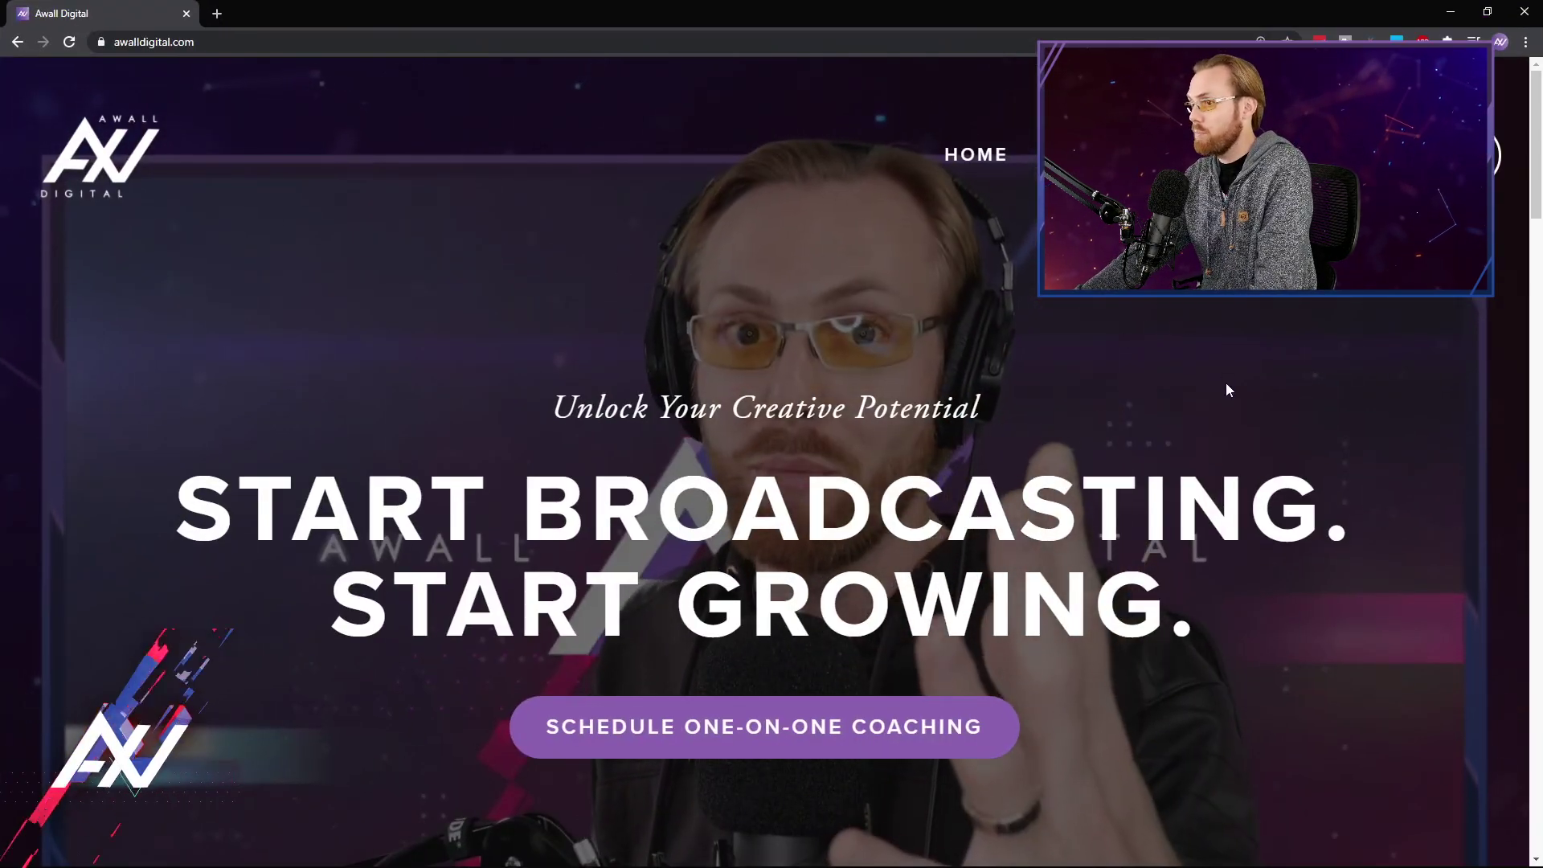
- In the browser on awalldigital.com, choose the 9:00pm slot on Saturday, October 31, for the 60-minute one-on-one coaching call
scroll(1225, 380, "down", 1)
scroll(1226, 383, "up", 1)
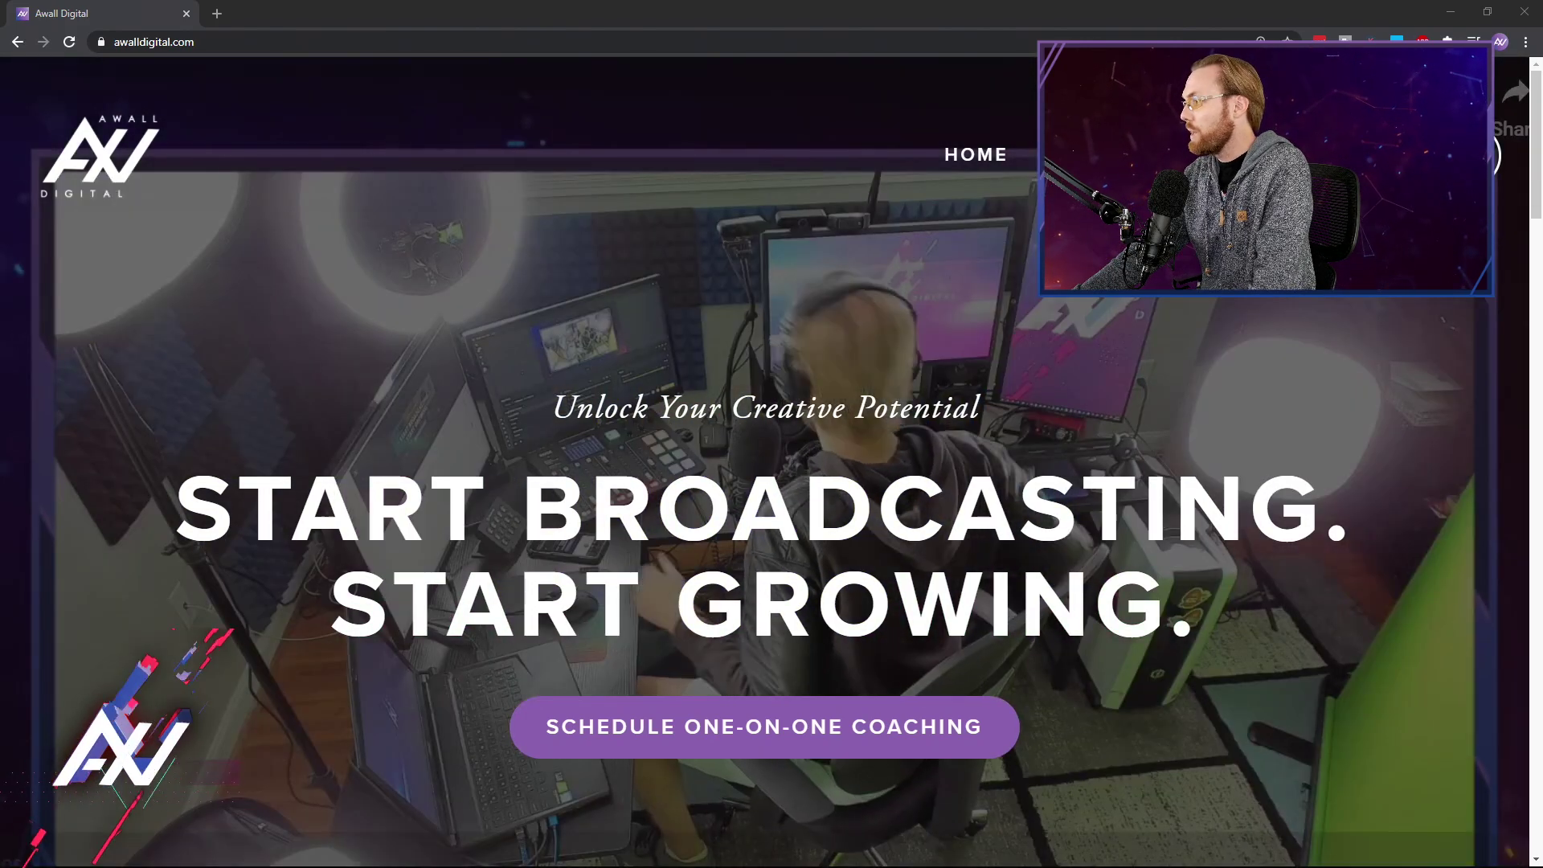
scroll(1220, 346, "down", 15)
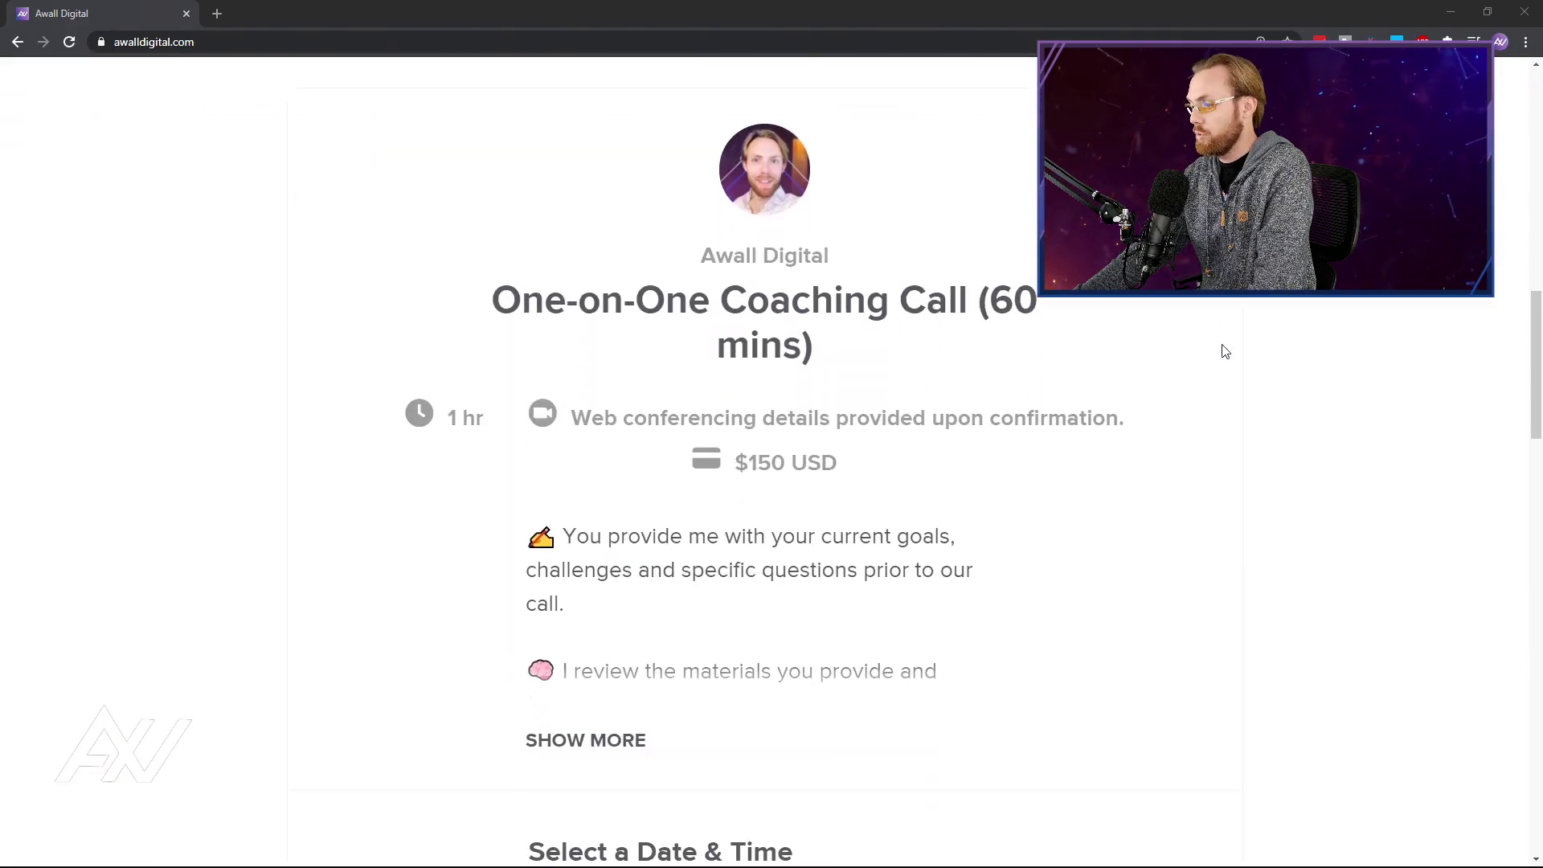
scroll(1222, 347, "down", 5)
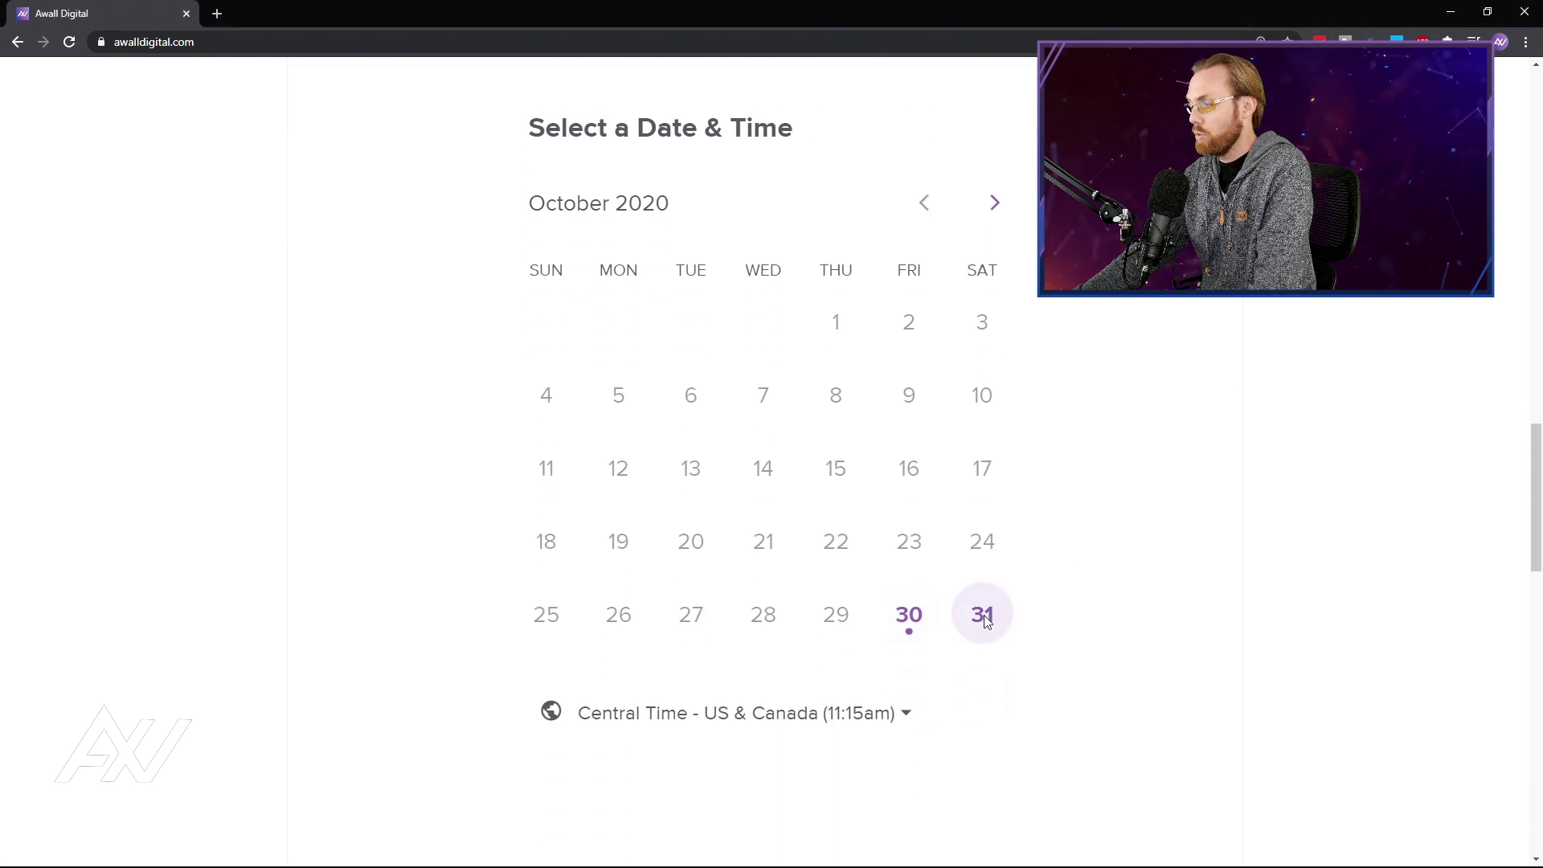
left_click(981, 614)
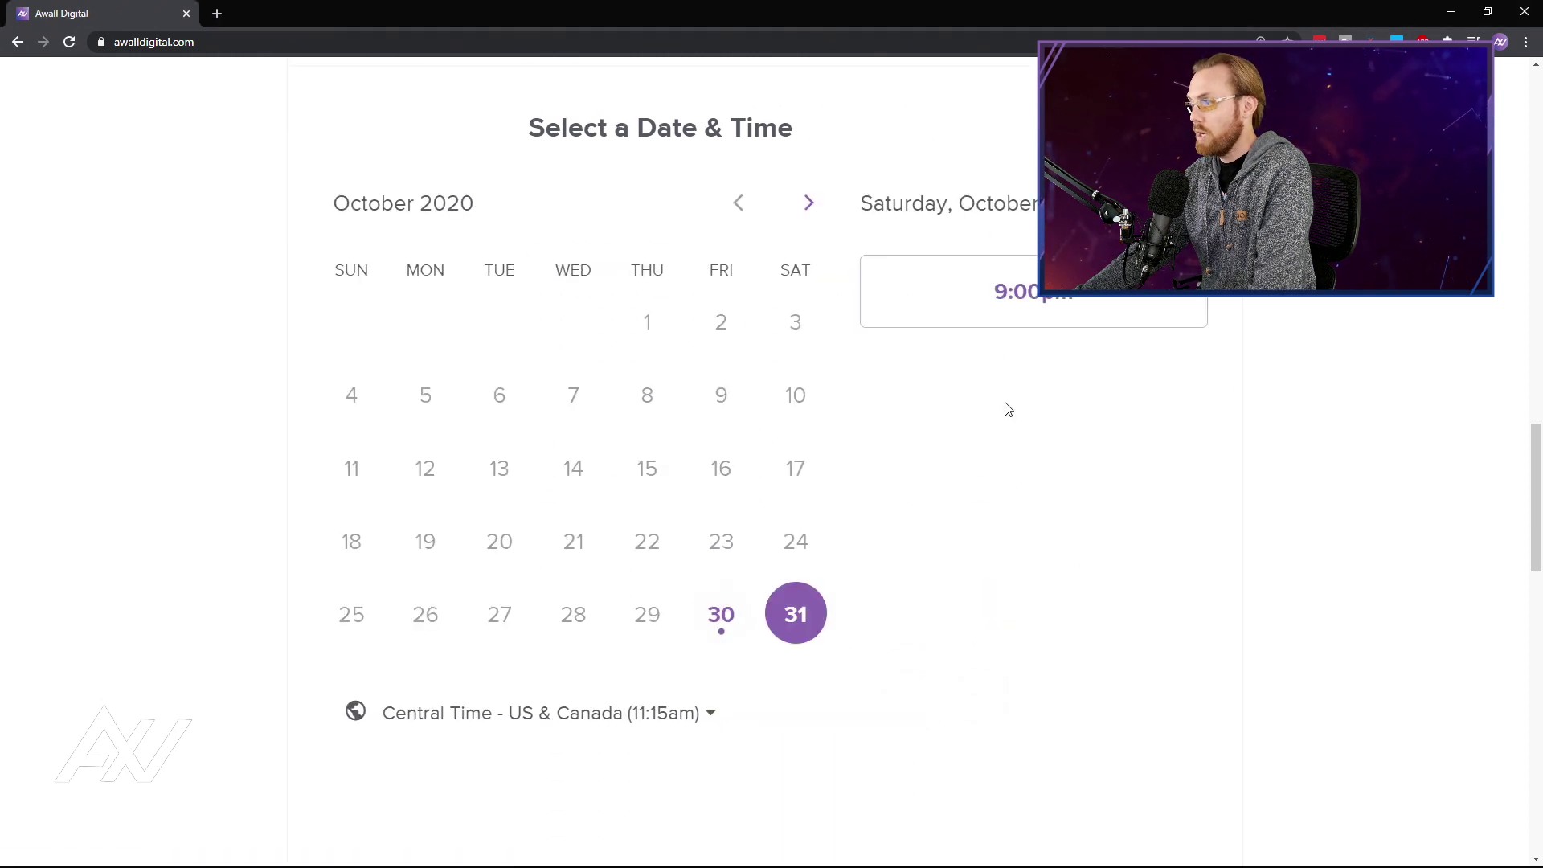
left_click(1084, 301)
left_click(1145, 305)
scroll(1047, 344, "up", 3)
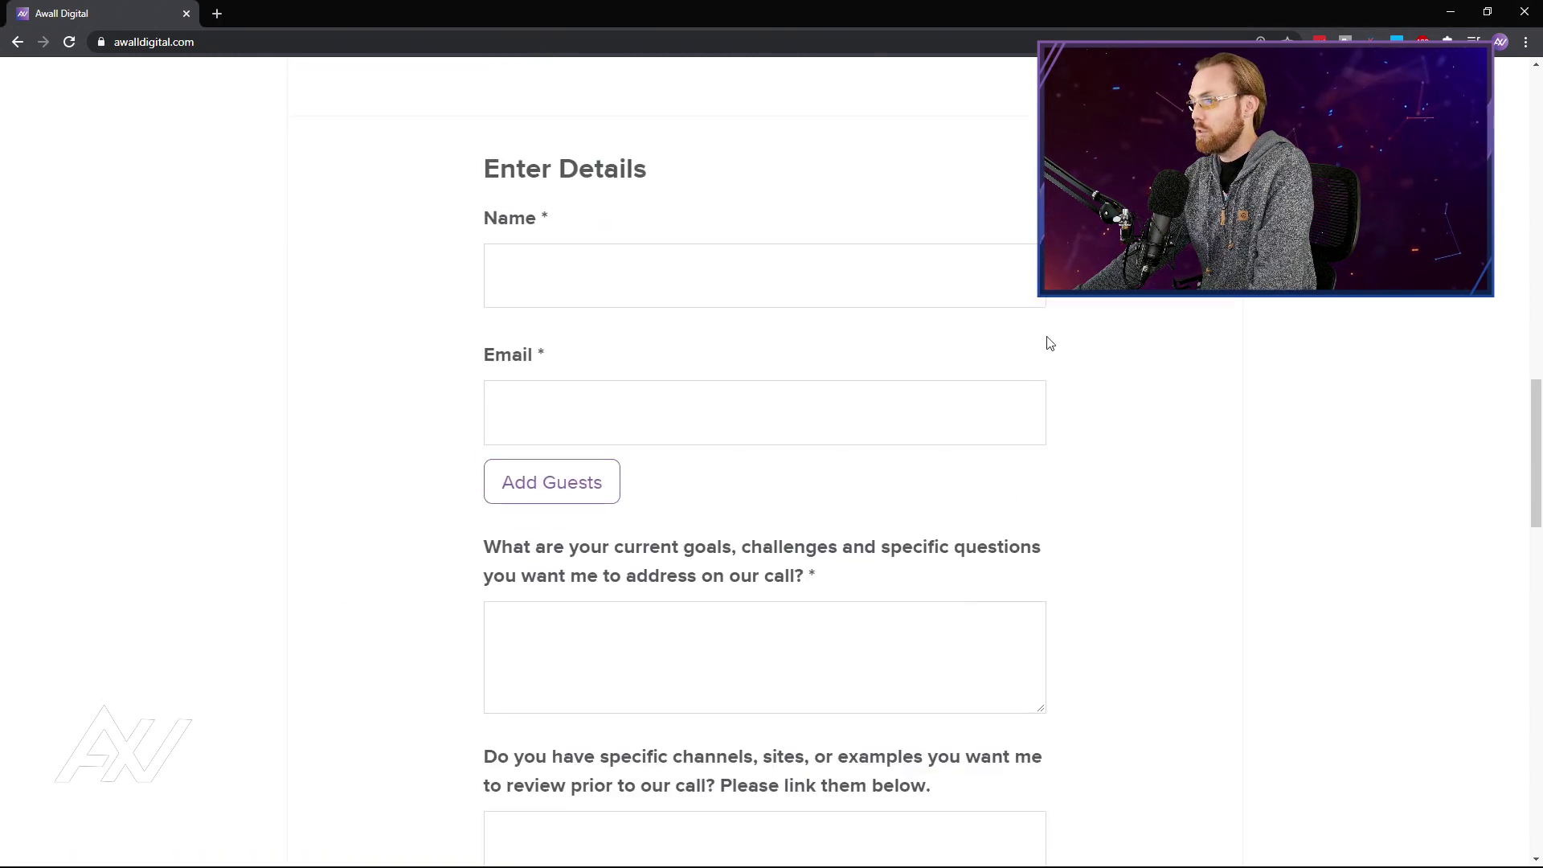
scroll(1160, 386, "up", 15)
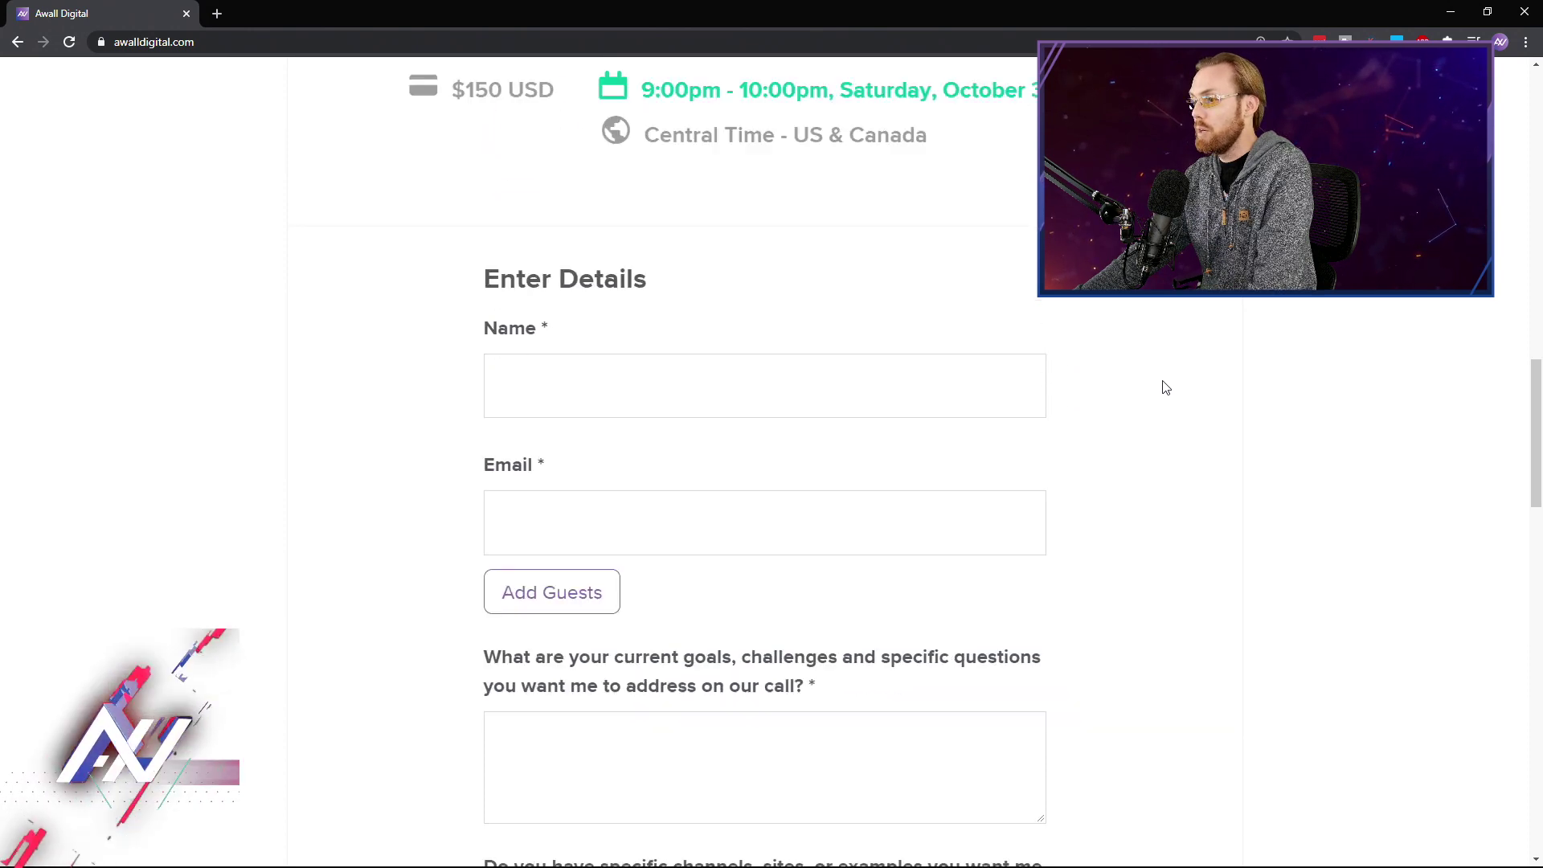
scroll(1162, 384, "down", 2)
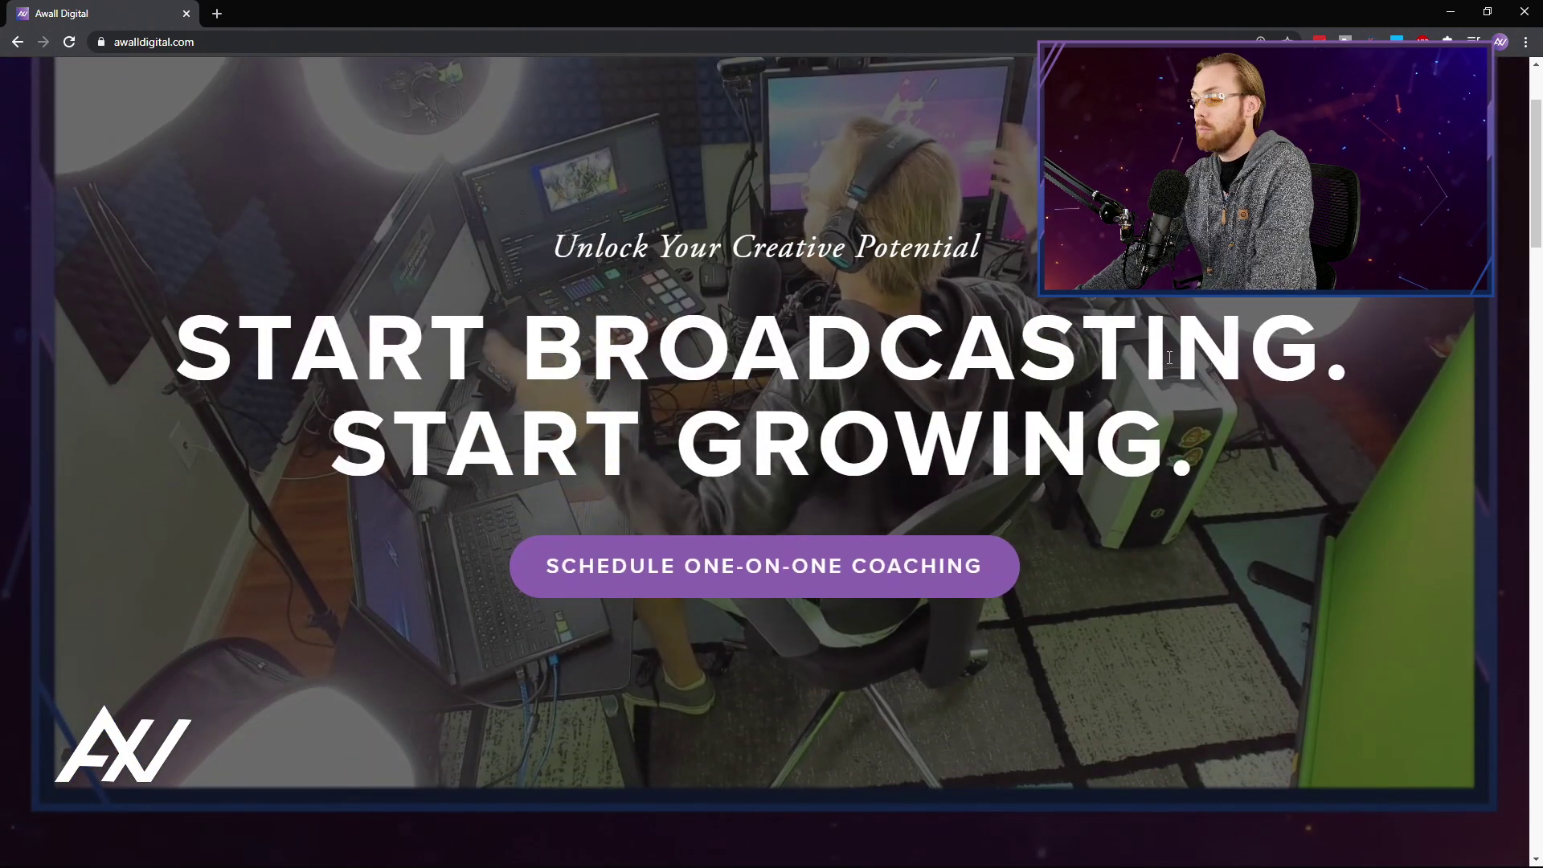